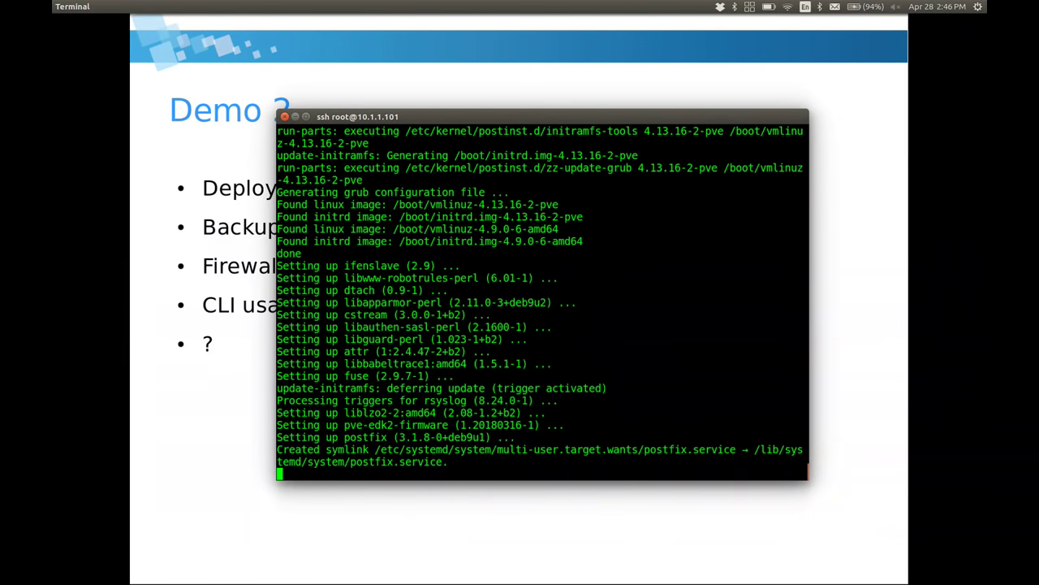
# Switch to the slideshow and go back to the Demo 1 slide.
pyautogui.hotkey('alt', 'Tab')
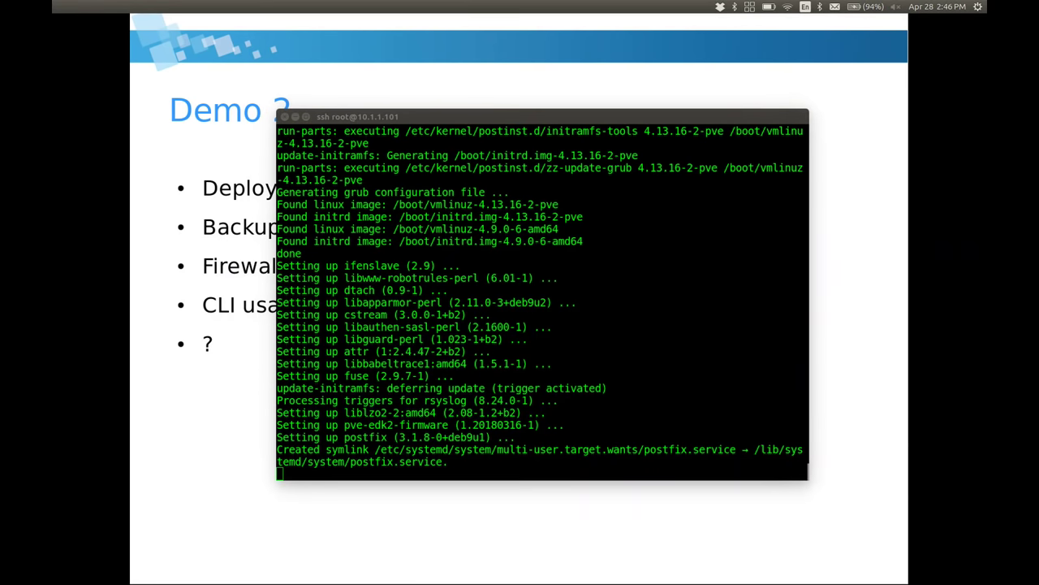
pyautogui.press('pagedown')
pyautogui.press('pageup')
pyautogui.press('pageup')
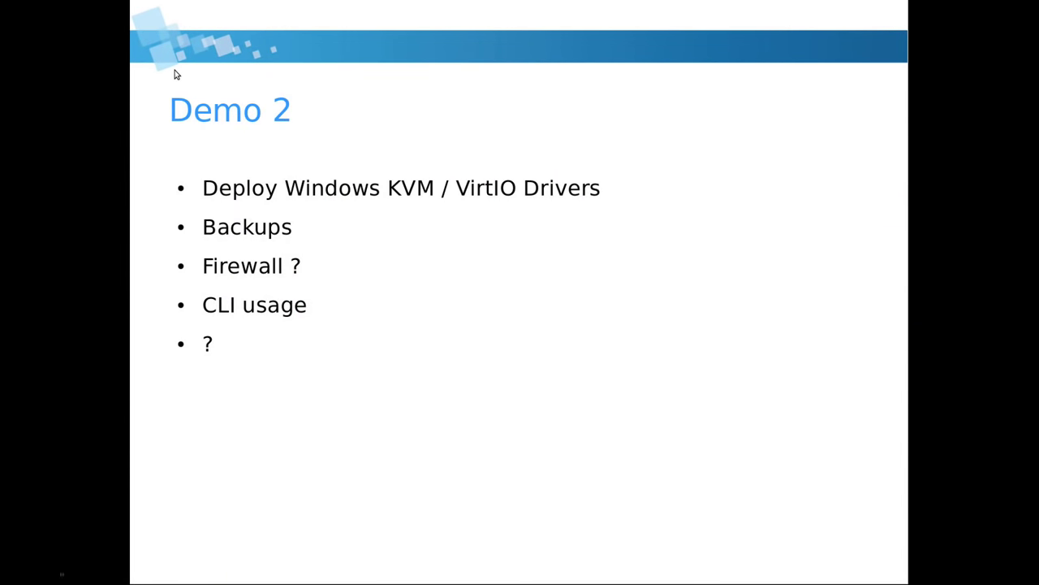
pyautogui.press('pageup')
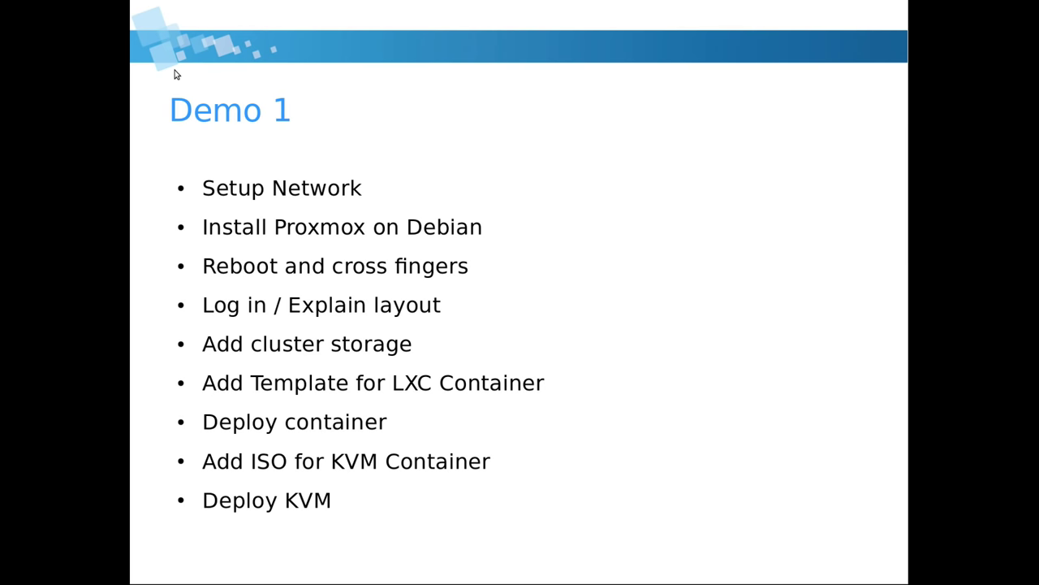
# Switch to the terminal with the root SSH session to check the Proxmox package installation.
pyautogui.hotkey('alt', 'Tab')
pyautogui.hotkey('alt', 'Tab')
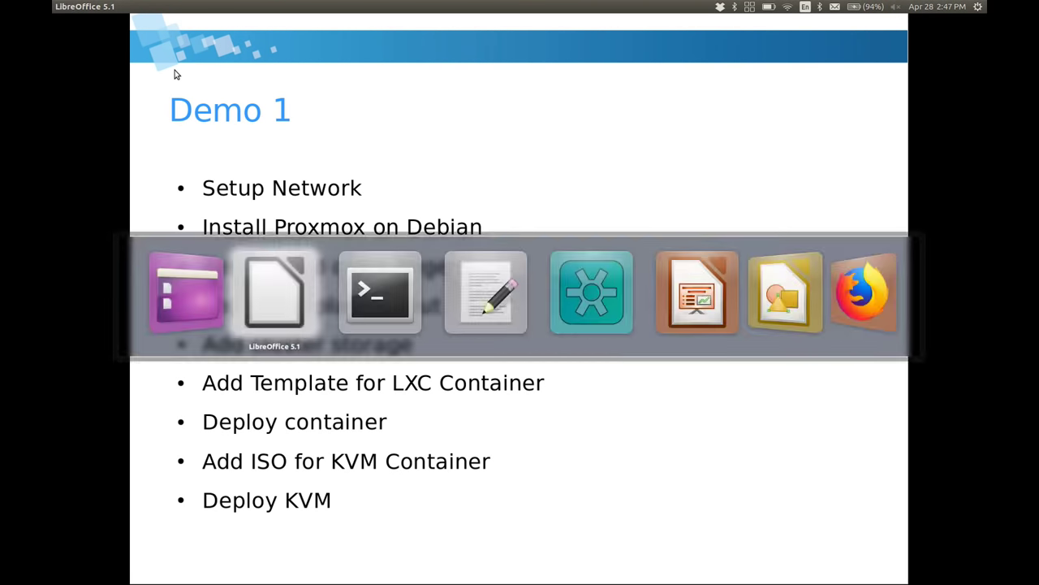
pyautogui.hotkey('alt', 'Tab')
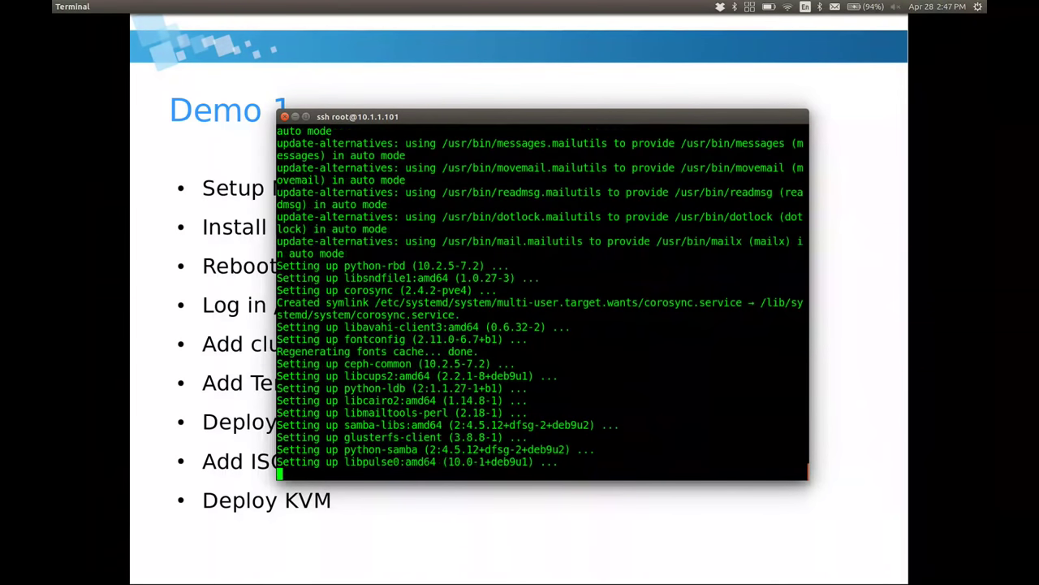
pyautogui.hotkey('alt', 'Tab')
pyautogui.hotkey('alt', 'Tab')
pyautogui.hotkey('alt', 'Tab')
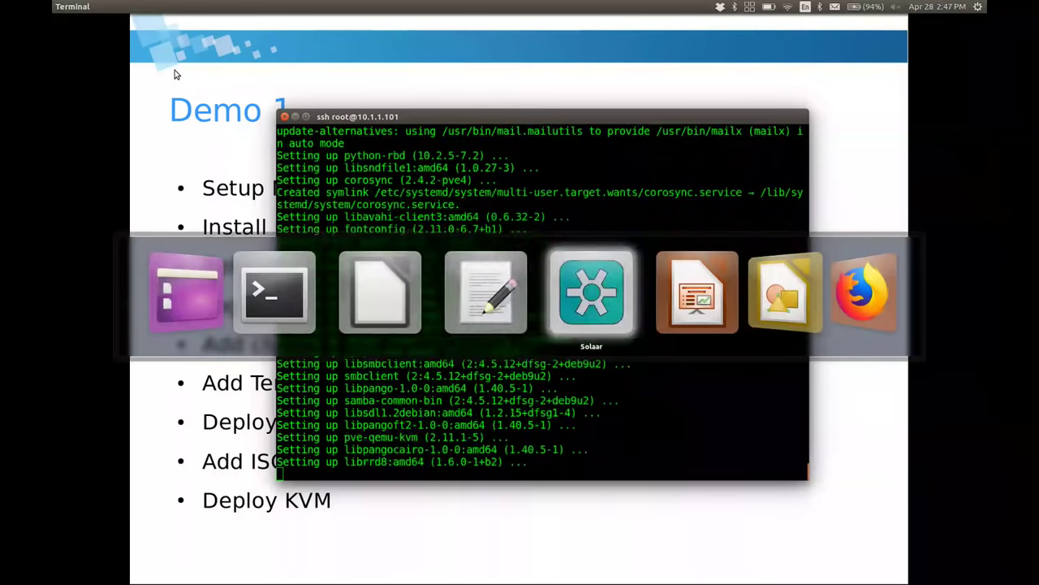
pyautogui.press('super')
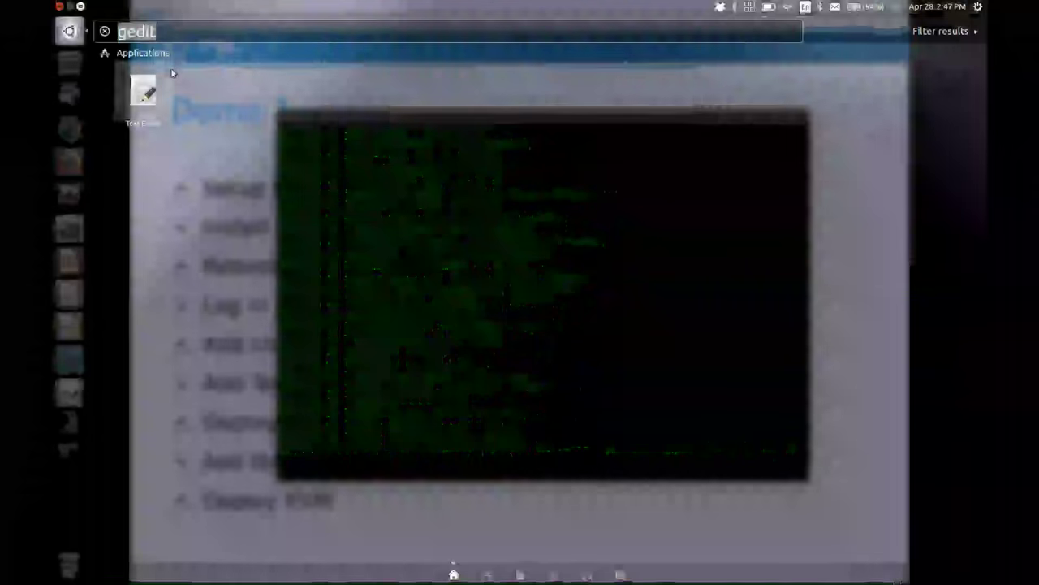
pyautogui.press('Escape')
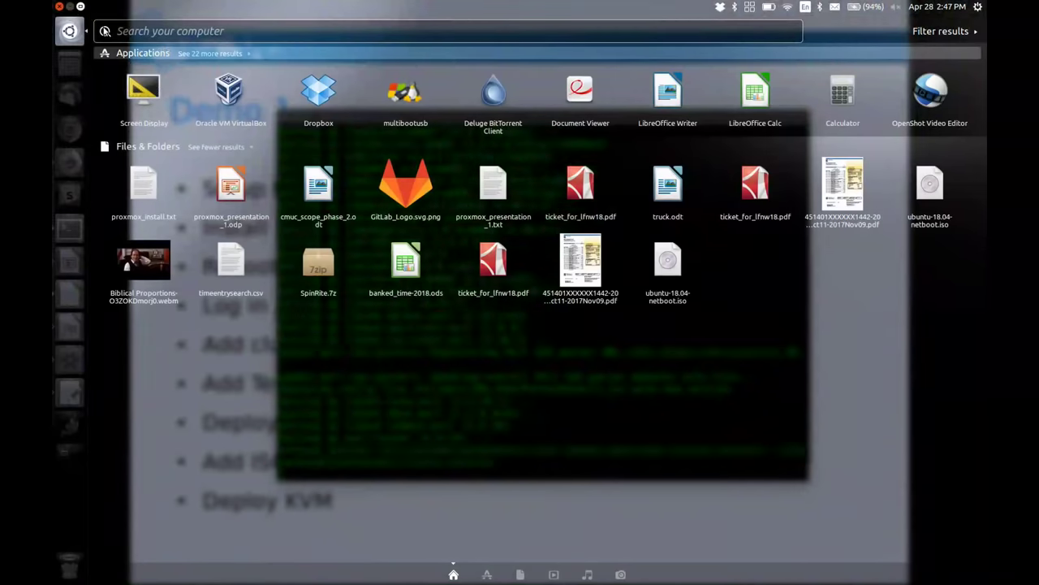
pyautogui.press('Escape')
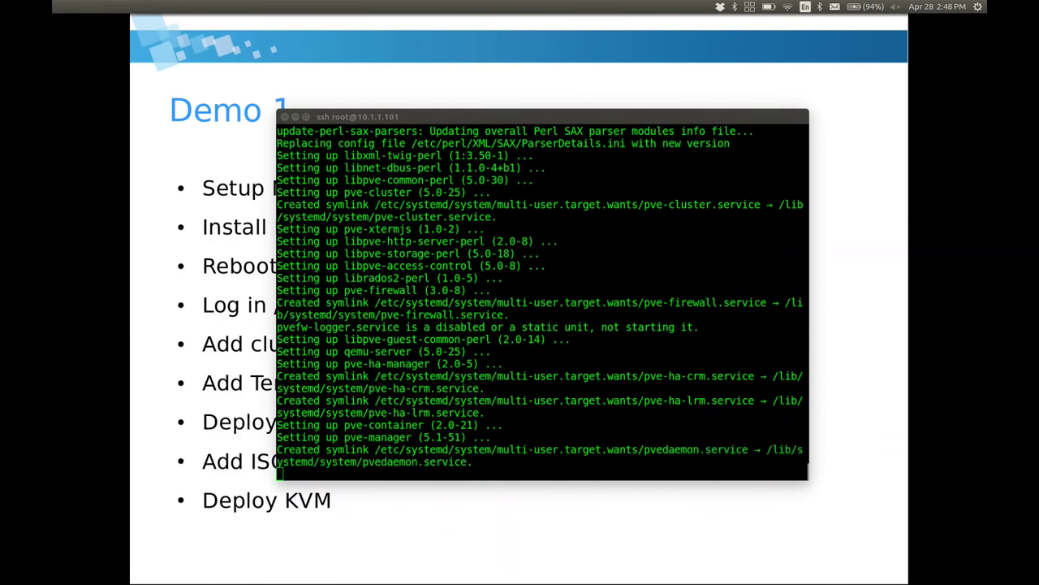
# Switch to the Proxmox web interface in Firefox and widen the server tree.
pyautogui.moveTo(60, 98); pyautogui.dragTo(518, 187)
pyautogui.doubleClick(519, 188)
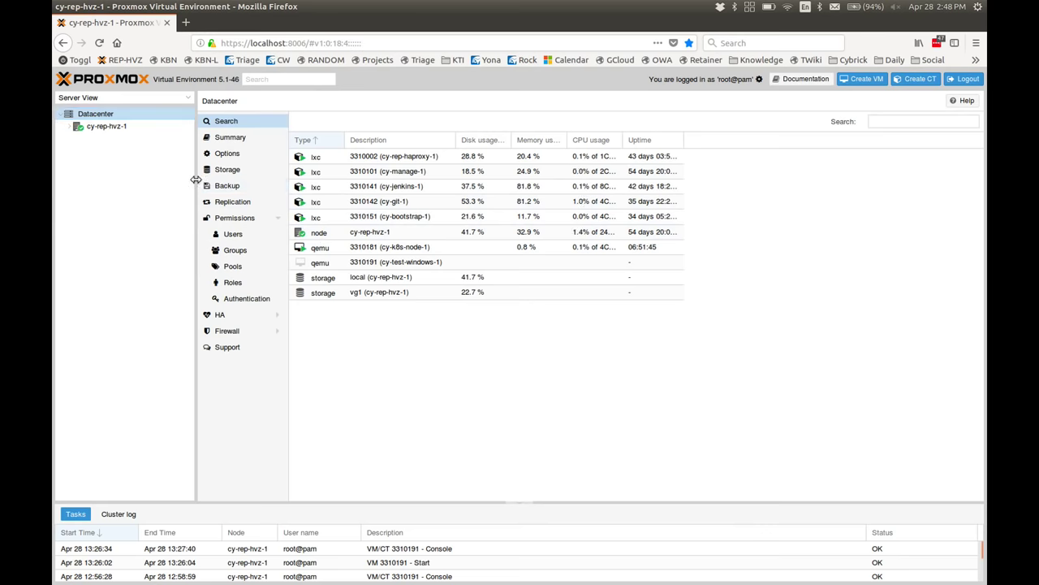
pyautogui.moveTo(197, 181); pyautogui.dragTo(230, 224)
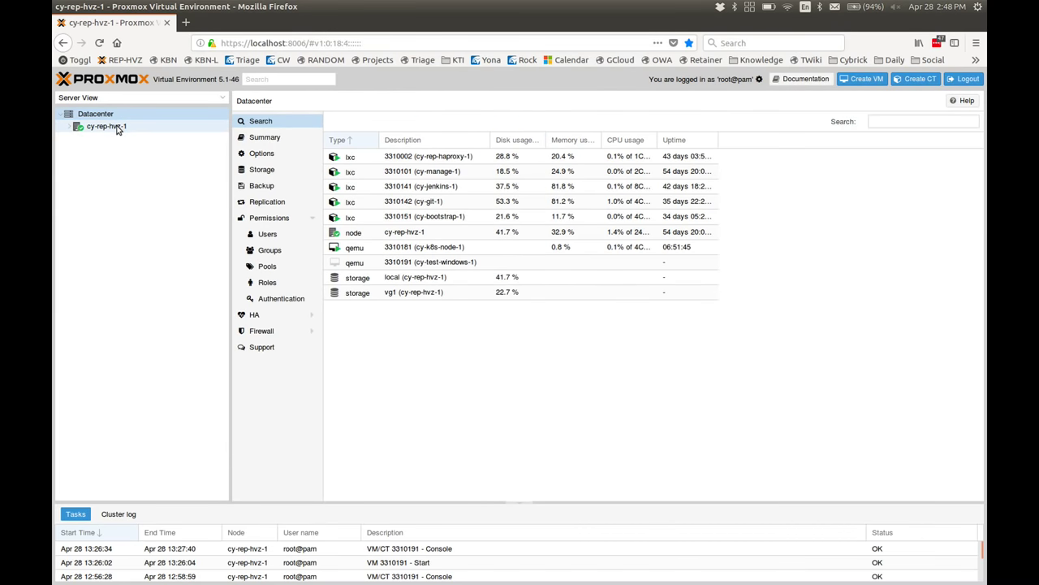
# Select node cy-rep-hvz-1 and expand it in the server tree to list its guests and storage.
pyautogui.click(103, 127)
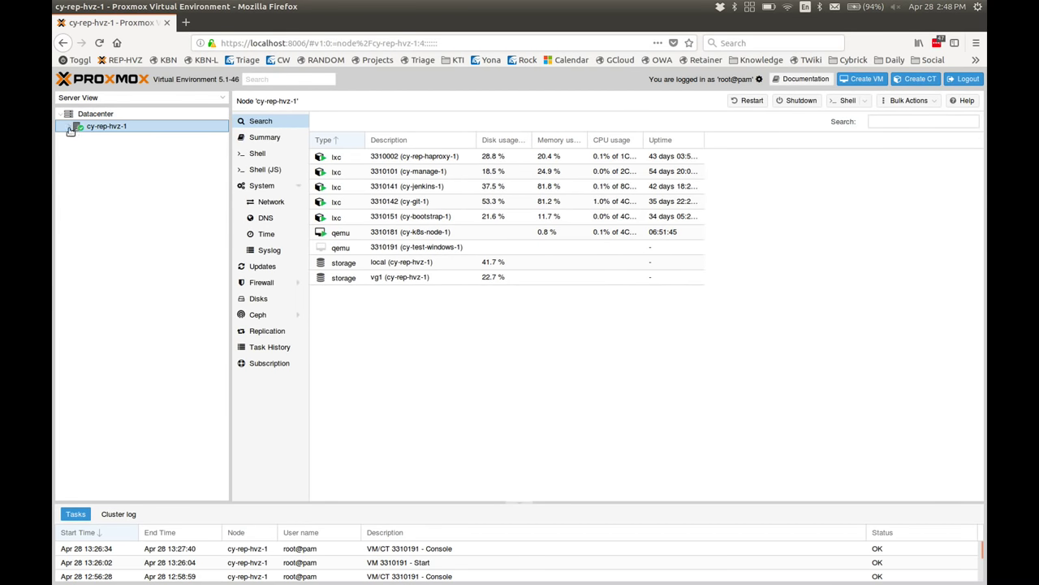
pyautogui.click(69, 127)
pyautogui.click(397, 321)
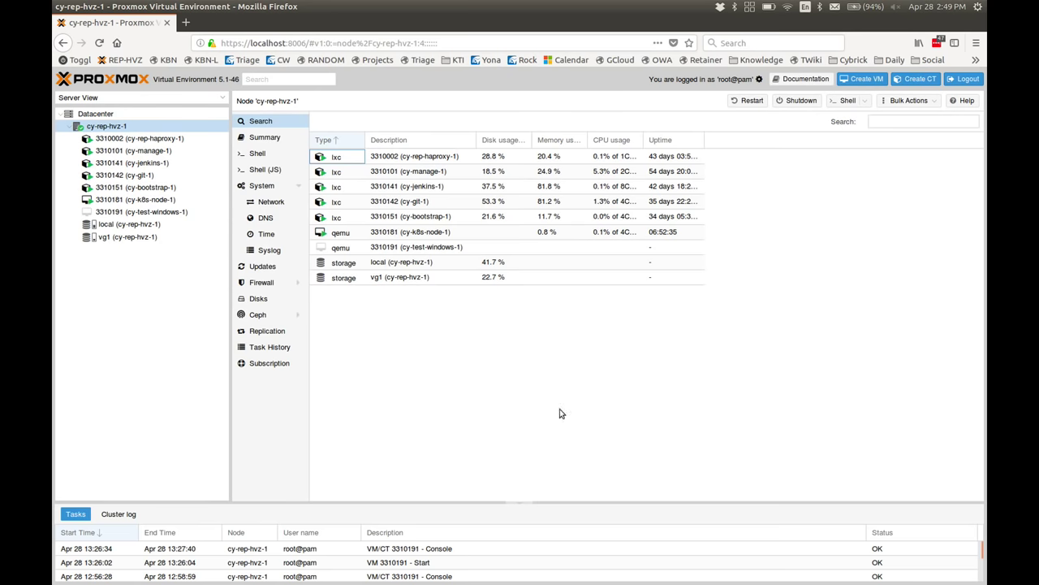
# Examine the summary of node cy-rep-hvz-1, including its resource usage and the CPU, load, memory and network graphs.
pyautogui.click(125, 128)
pyautogui.click(262, 142)
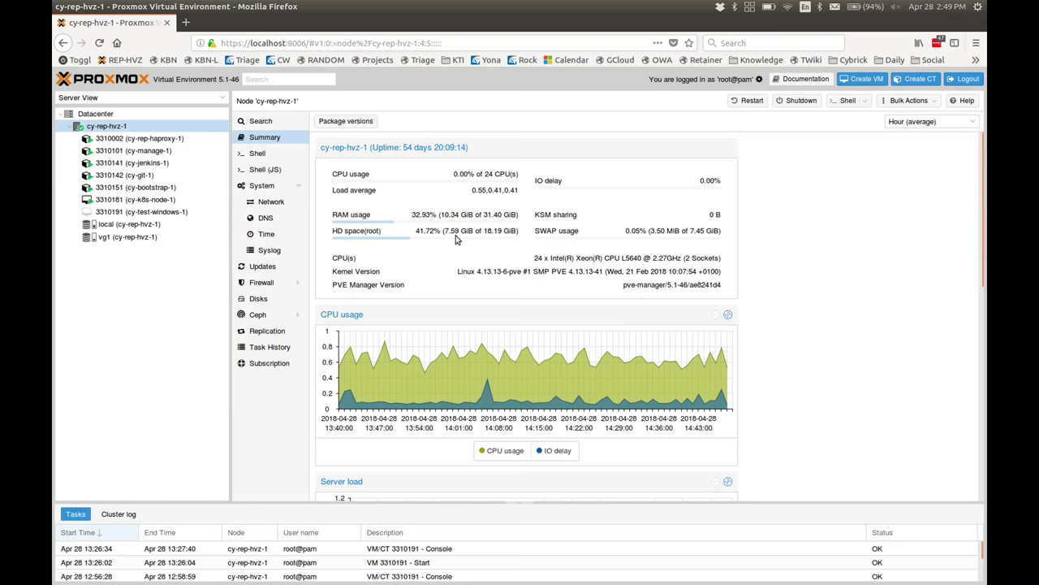
pyautogui.scroll(-2, 601, 169)
pyautogui.scroll(-5, 585, 260)
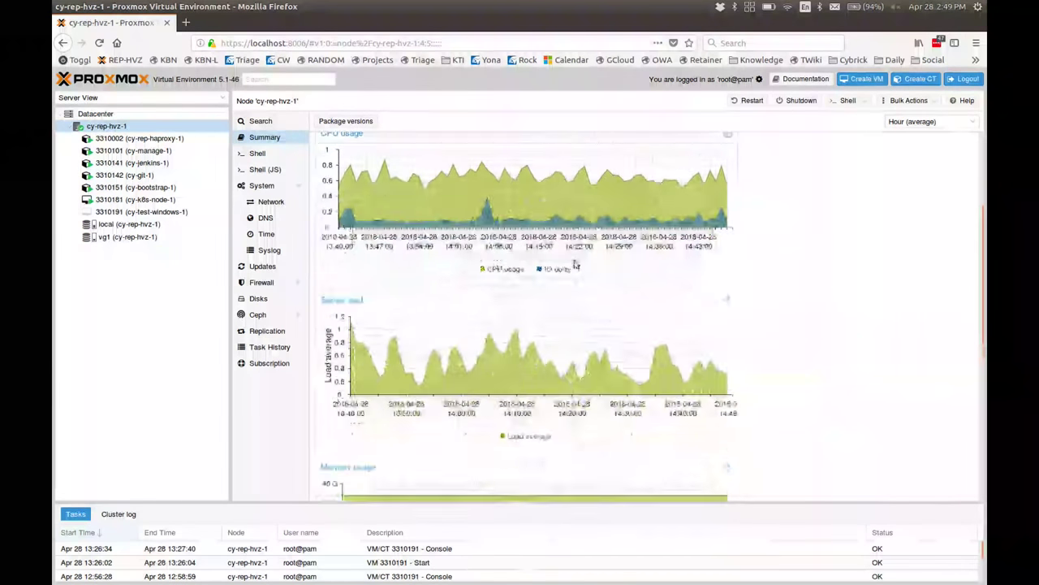
pyautogui.scroll(-4, 597, 276)
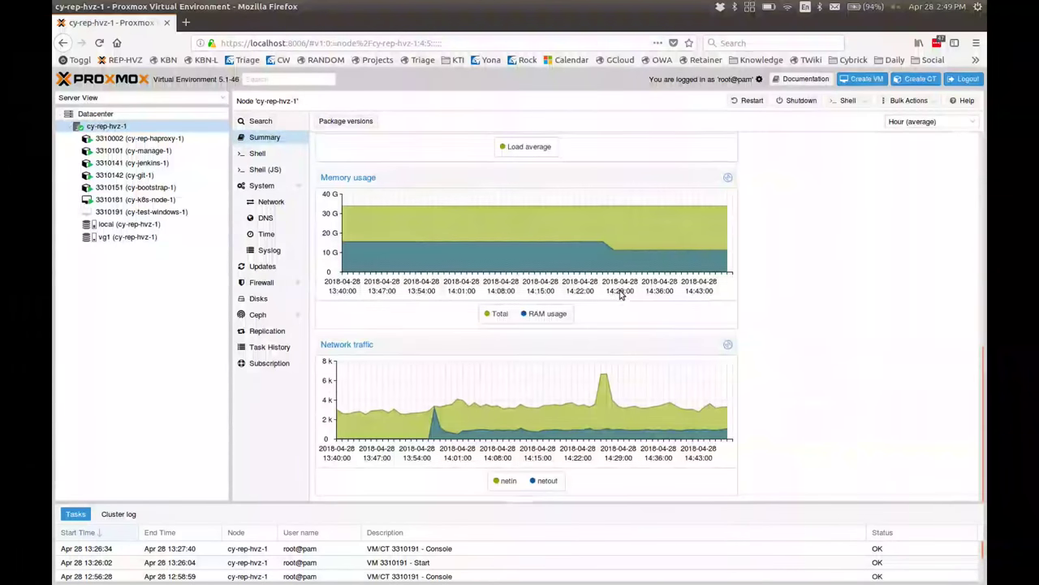
pyautogui.scroll(5, 621, 293)
pyautogui.scroll(5, 626, 296)
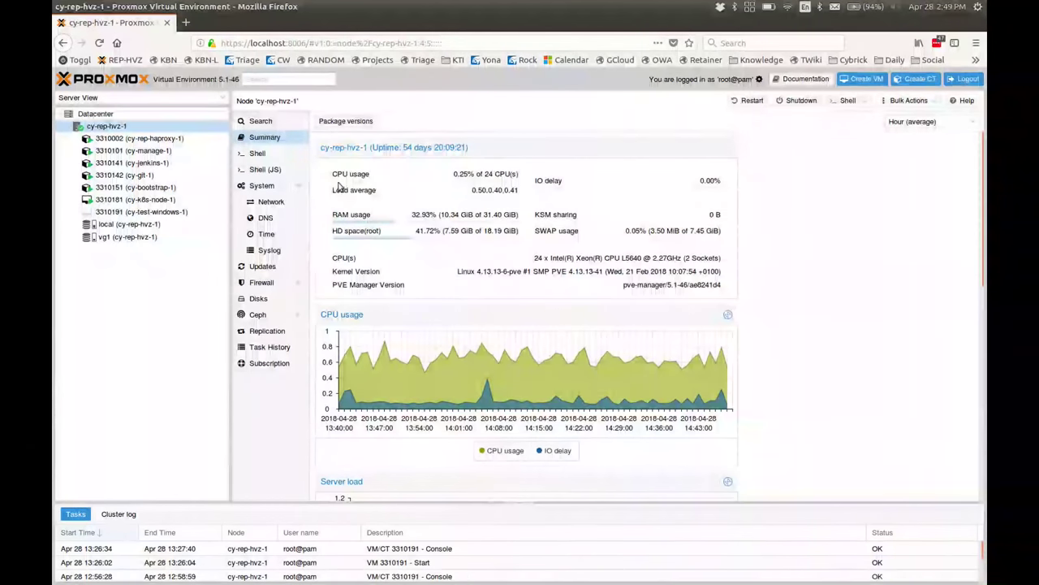
# Open the node's shell and check that its prompt responds.
pyautogui.click(257, 152)
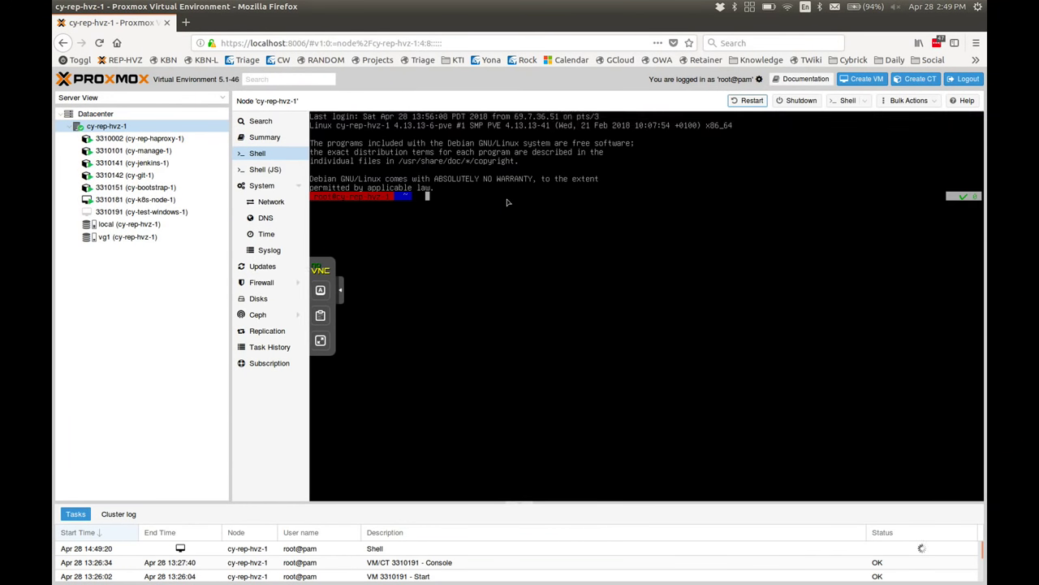
pyautogui.press('Return')
pyautogui.press('Return')
pyautogui.press('Return')
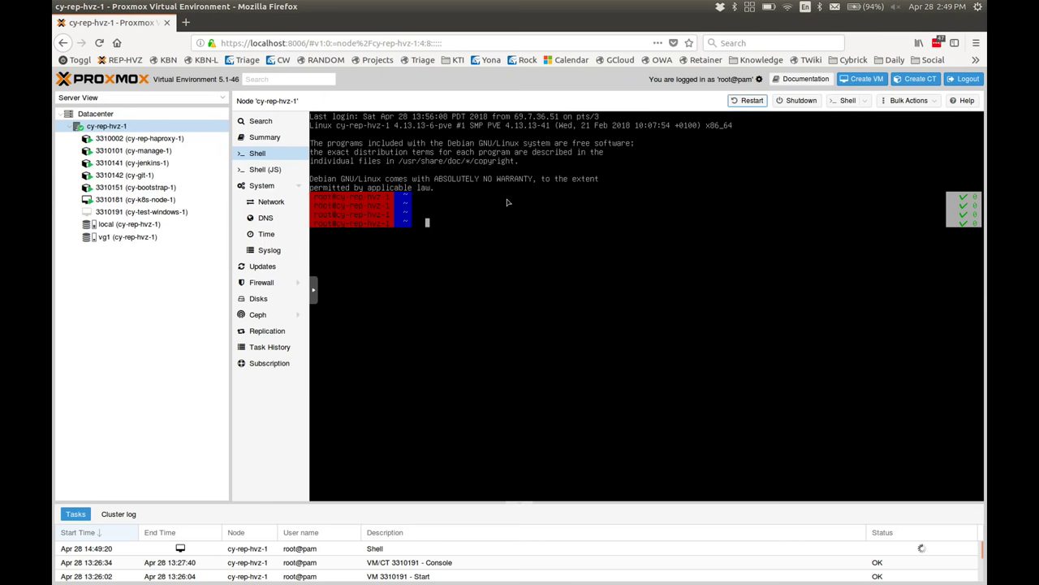
# End the node's shell session with the exit command.
pyautogui.write('clear')
pyautogui.press('BackSpace')
pyautogui.press('BackSpace')
pyautogui.press('BackSpace')
pyautogui.press('BackSpace')
pyautogui.press('BackSpace')
pyautogui.write('exit')
pyautogui.press('Return')
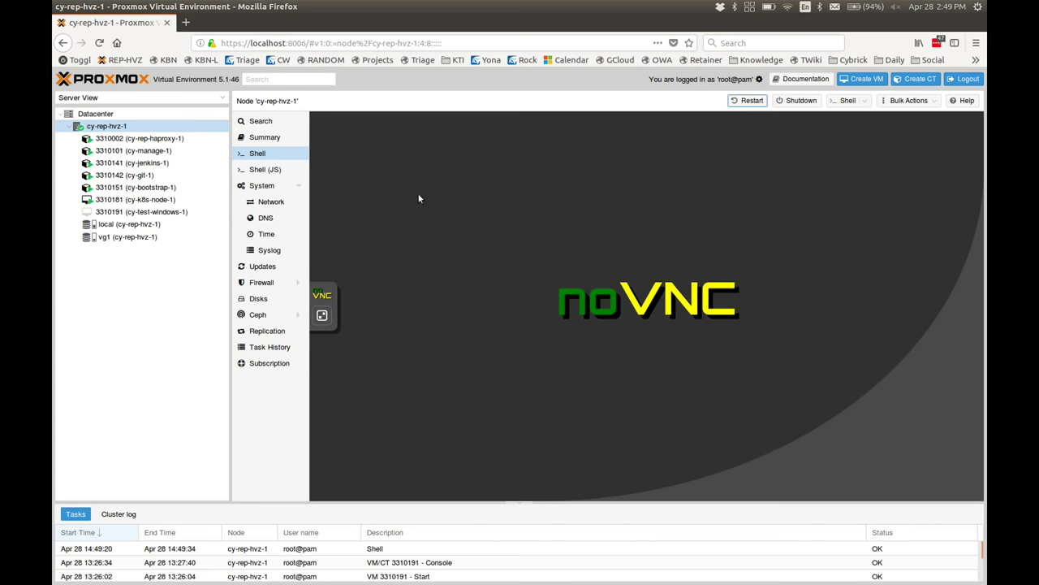
# Review the node's network configuration and the summary of container 3310002 (cy-rep-haproxy-1).
pyautogui.click(263, 188)
pyautogui.click(270, 202)
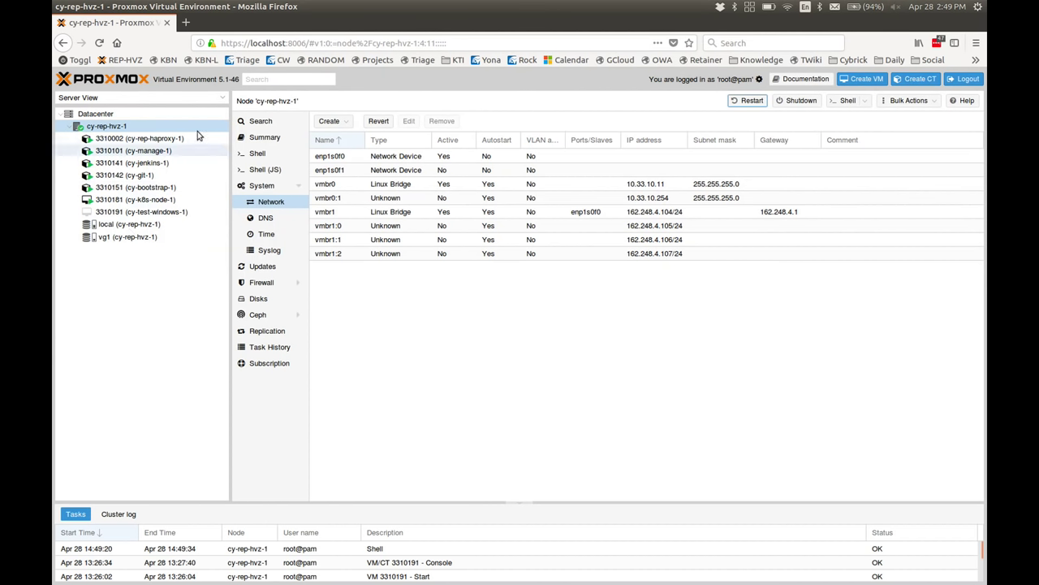
pyautogui.click(144, 140)
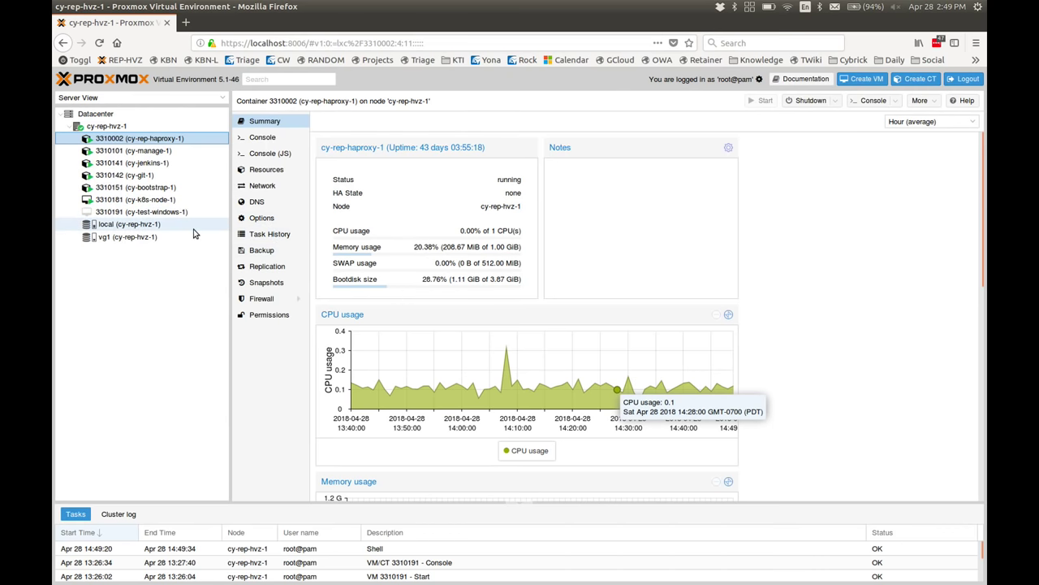
# Check the Proxmox installation in the terminal and return to Firefox.
pyautogui.hotkey('alt', 'Tab')
pyautogui.hotkey('alt', 'Tab')
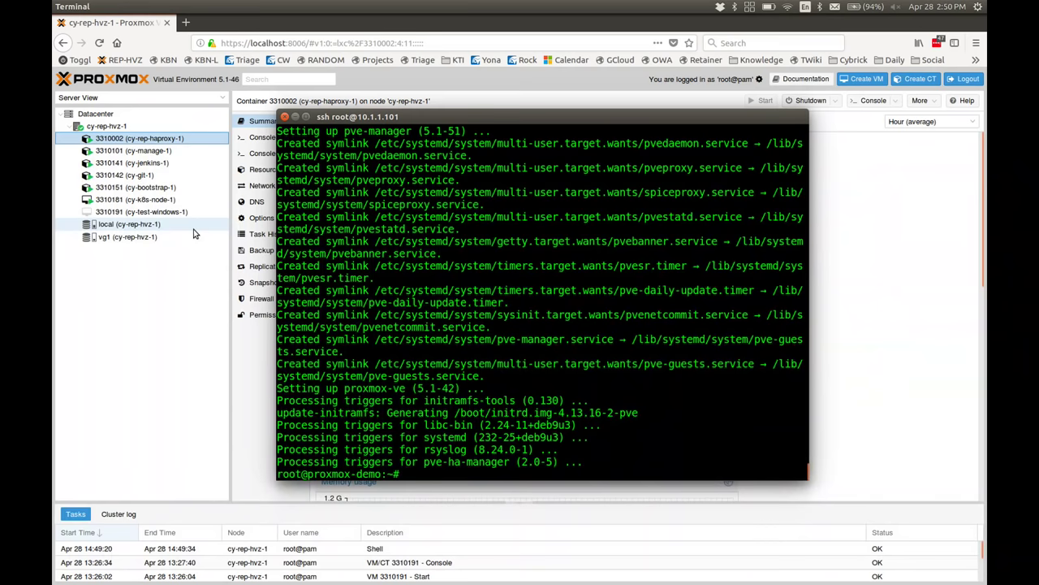
pyautogui.hotkey('alt', 'Tab')
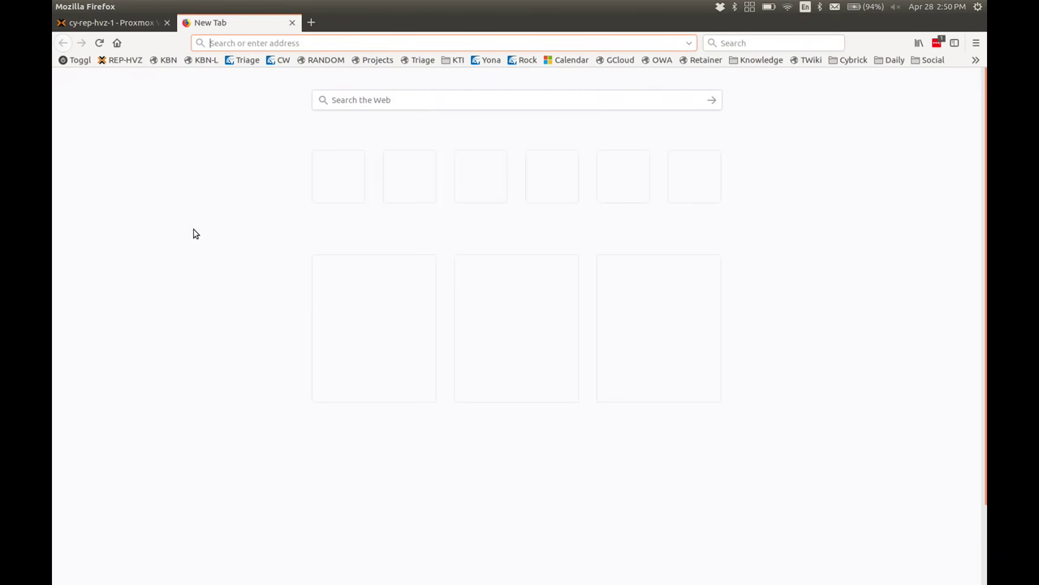
pyautogui.write('10')
pyautogui.press('BackSpace')
pyautogui.press('BackSpace')
pyautogui.press('BackSpace')
pyautogui.write('https')
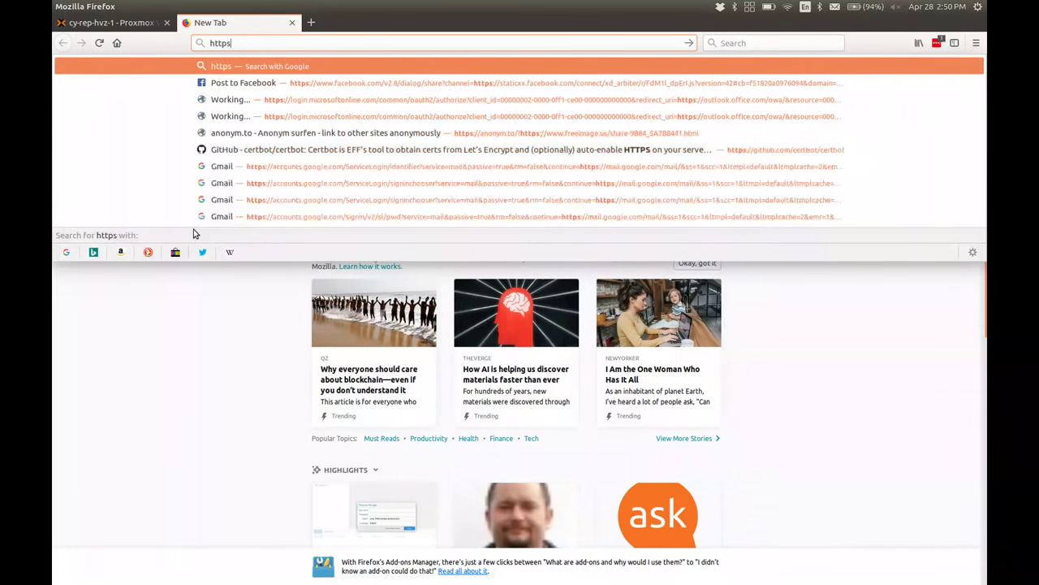
pyautogui.write('://10.')
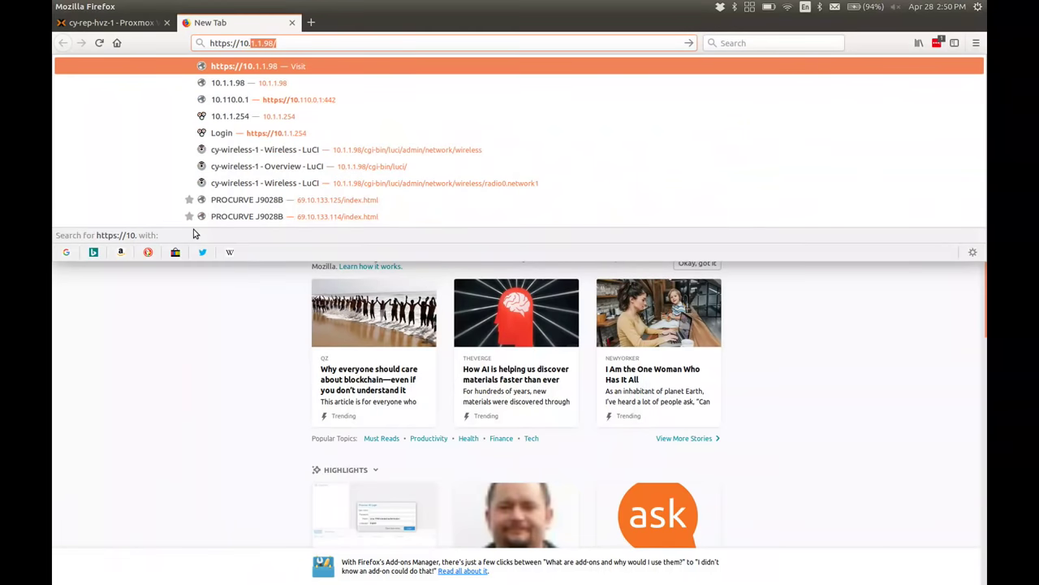
pyautogui.press('BackSpace')
pyautogui.press('BackSpace')
pyautogui.press('BackSpace')
pyautogui.press('BackSpace')
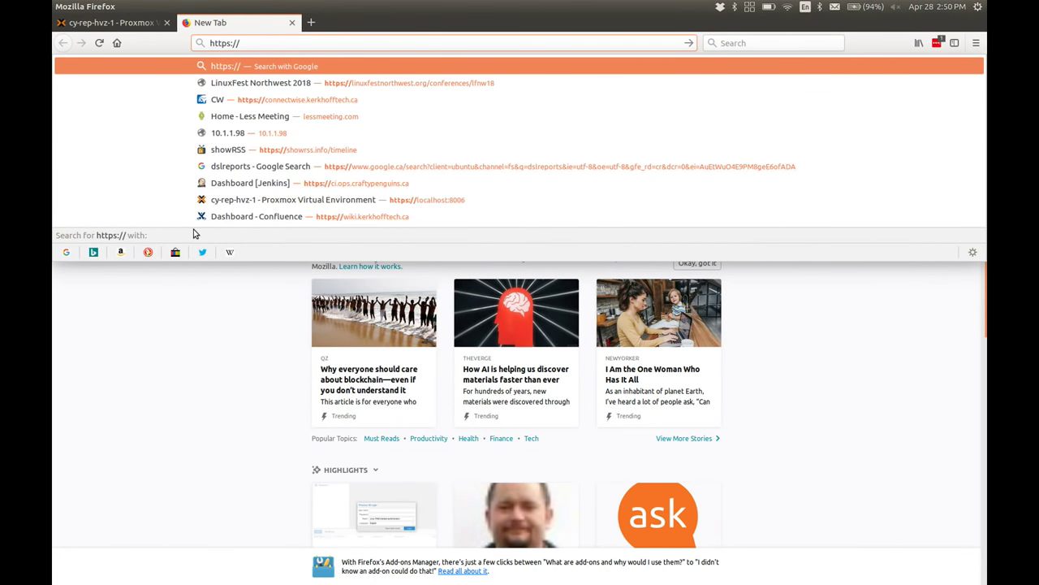
pyautogui.write('192.1')
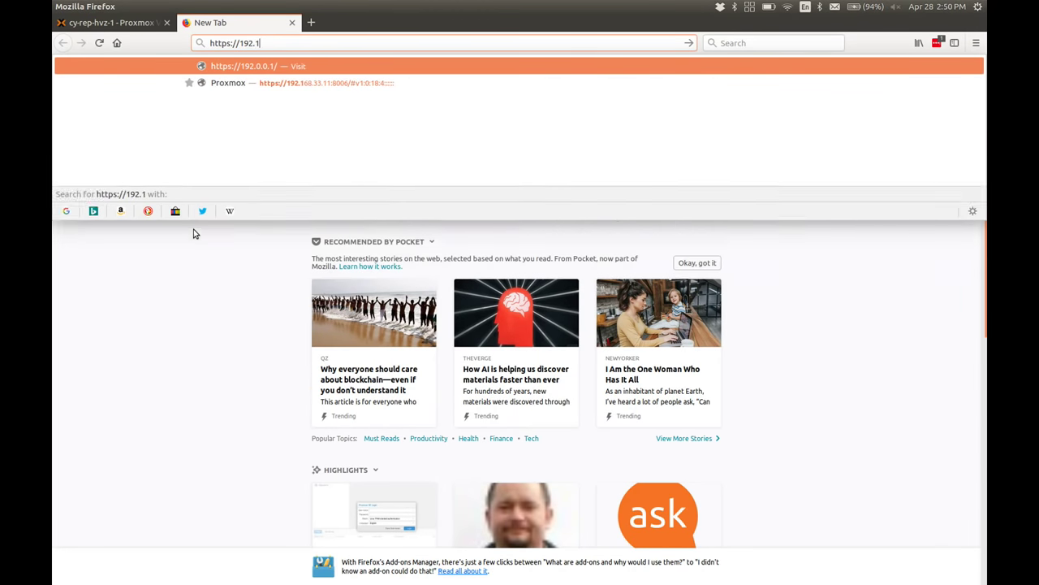
pyautogui.write('68.')
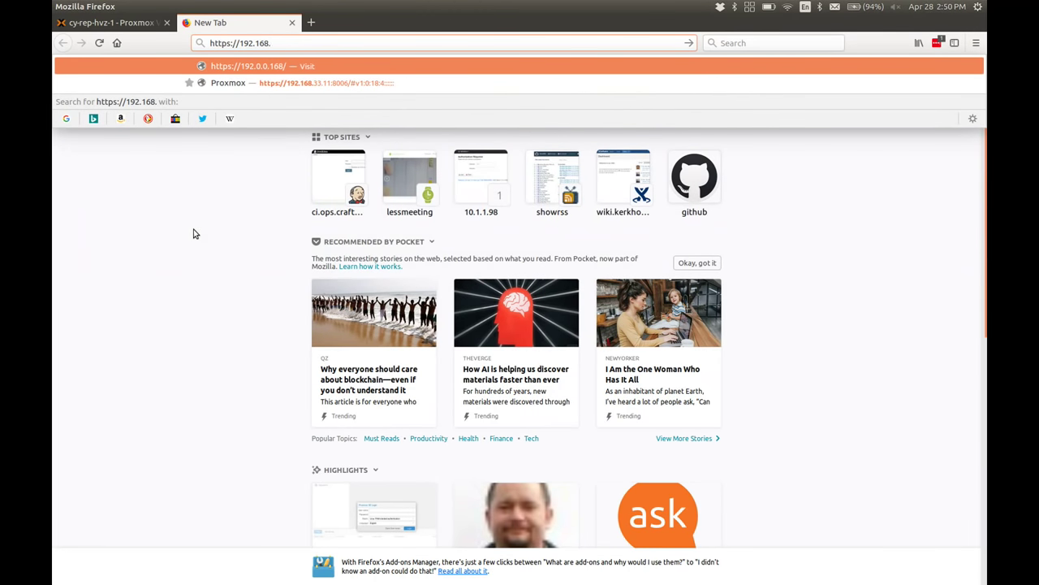
pyautogui.press('BackSpace')
pyautogui.press('BackSpace')
pyautogui.press('BackSpace')
pyautogui.press('BackSpace')
pyautogui.press('BackSpace')
pyautogui.press('BackSpace')
pyautogui.press('BackSpace')
pyautogui.write('0.1.1.101:8006')
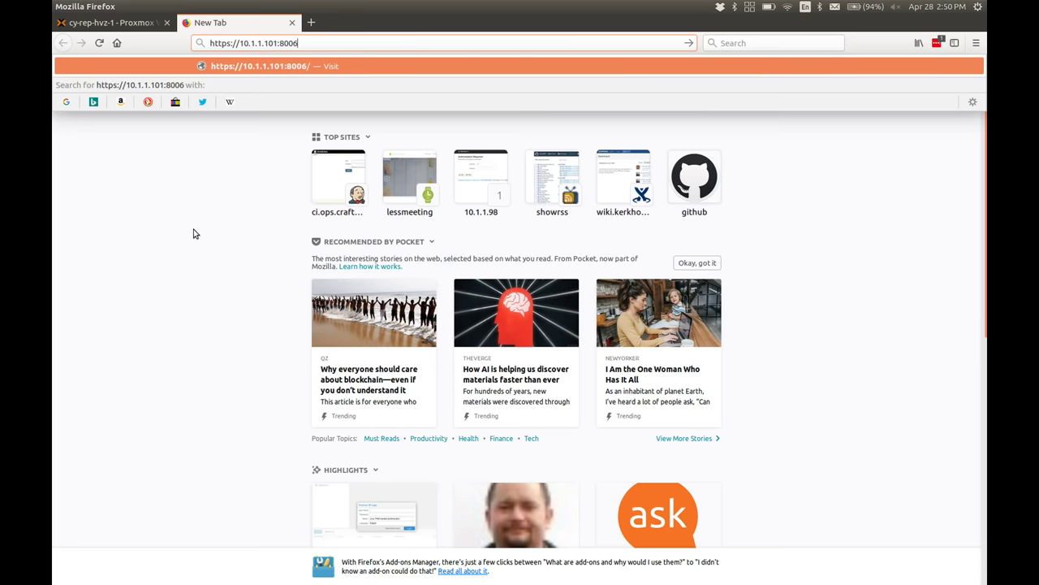
pyautogui.press('Return')
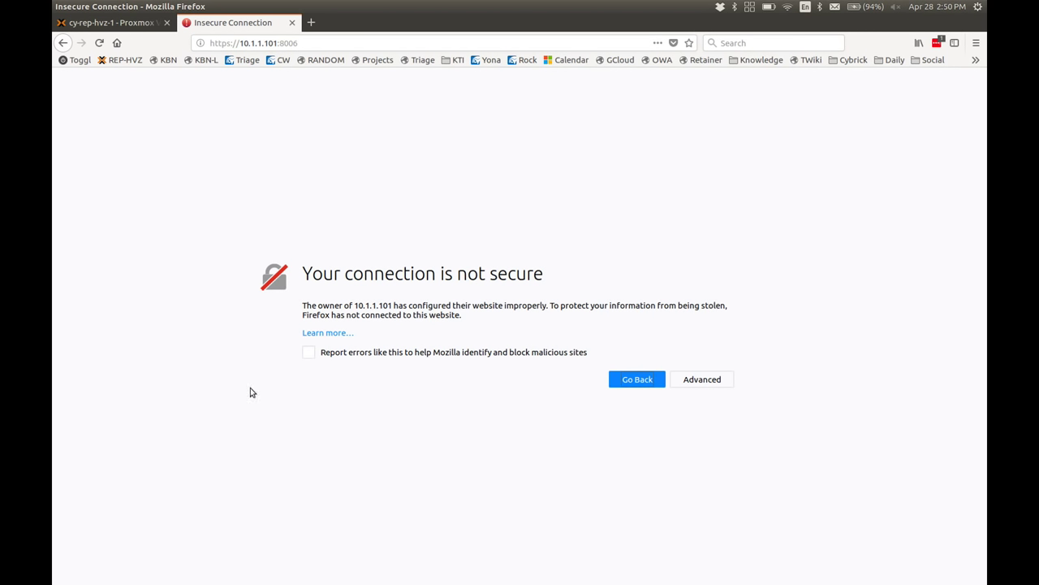
pyautogui.click(702, 381)
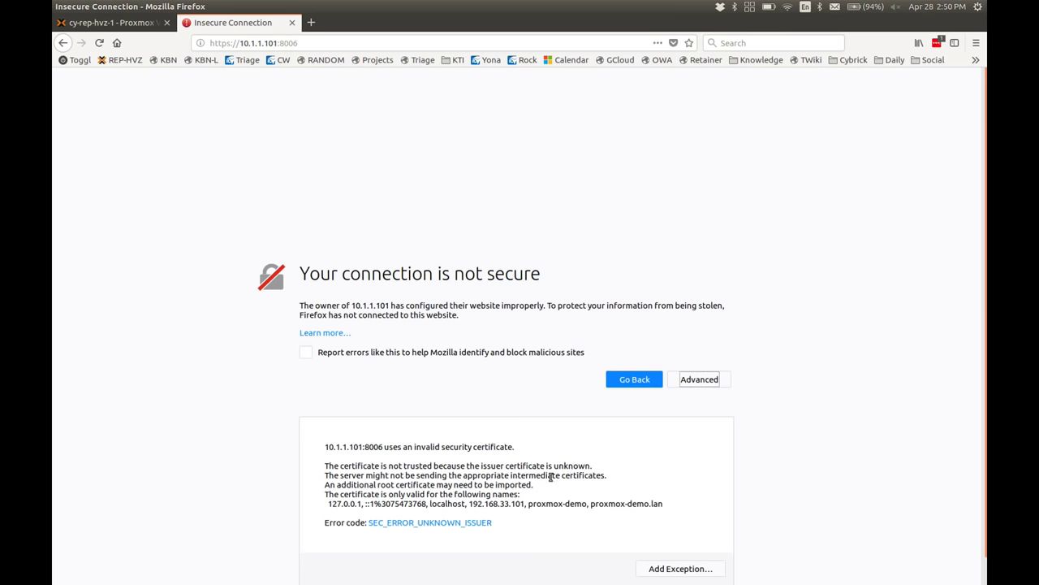
pyautogui.hotkey('ctrl', '-')
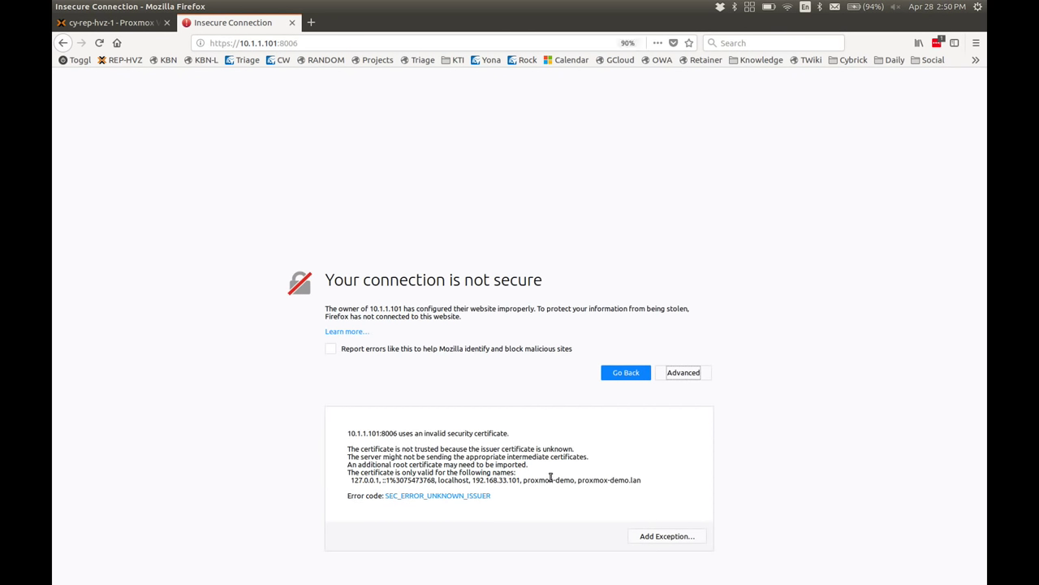
pyautogui.click(667, 536)
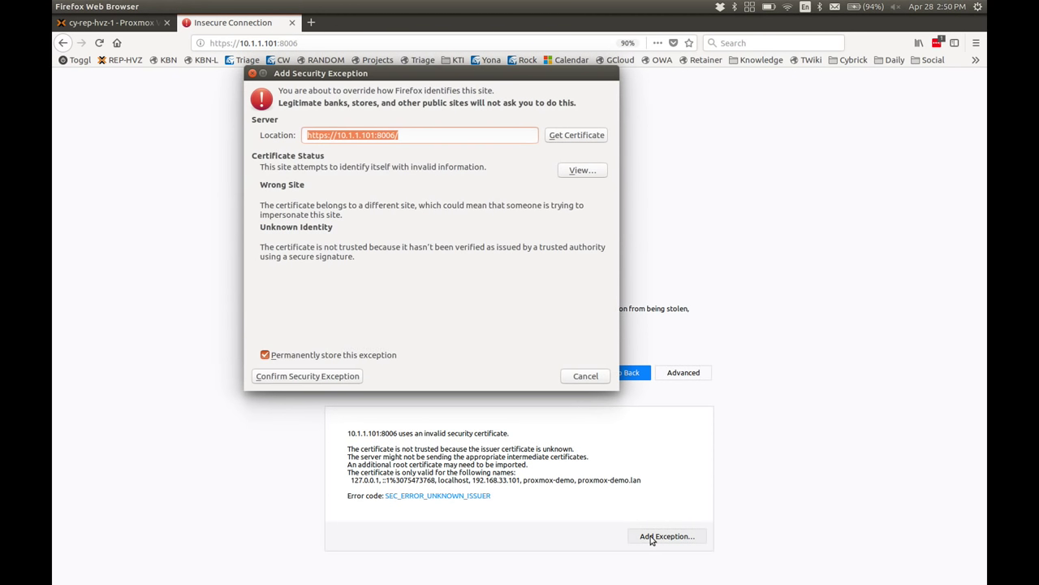
pyautogui.write('v')
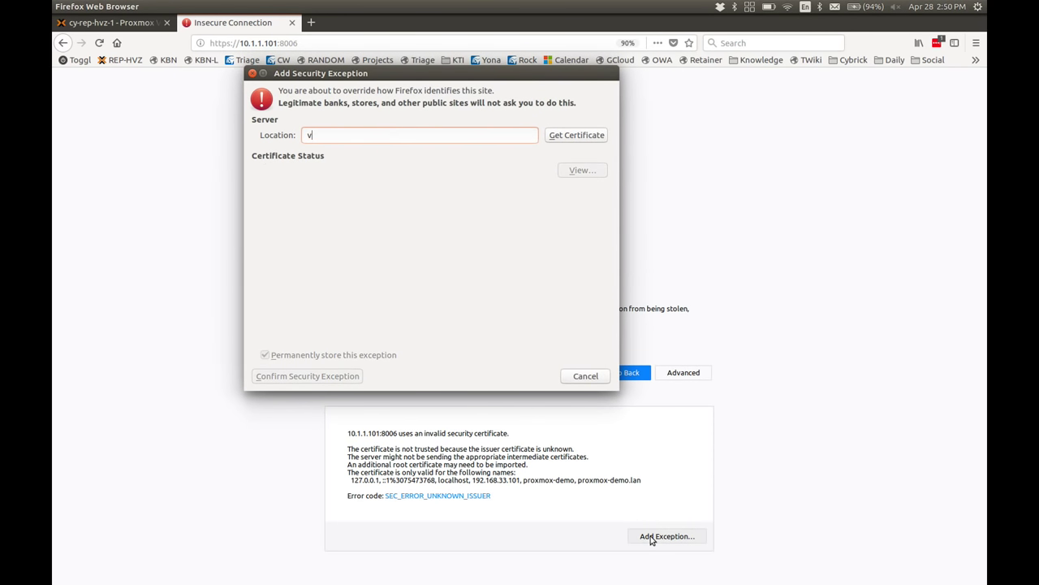
pyautogui.press('Escape')
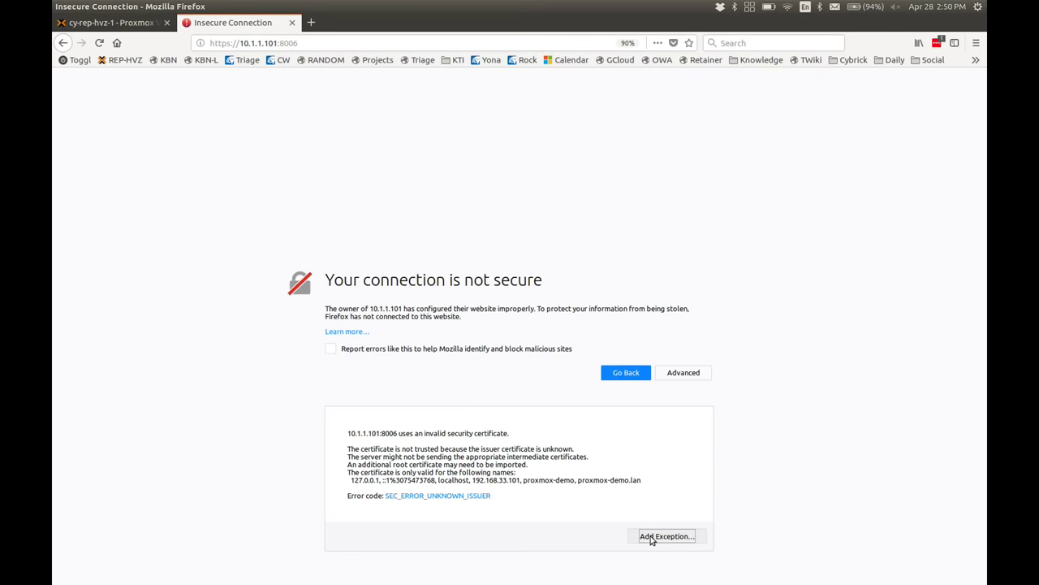
pyautogui.click(650, 538)
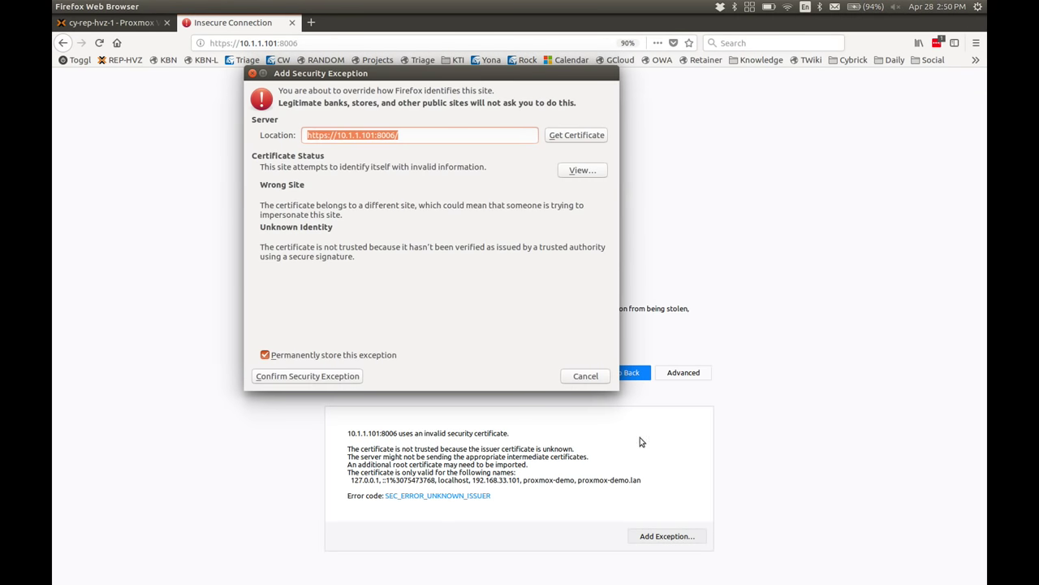
pyautogui.click(322, 379)
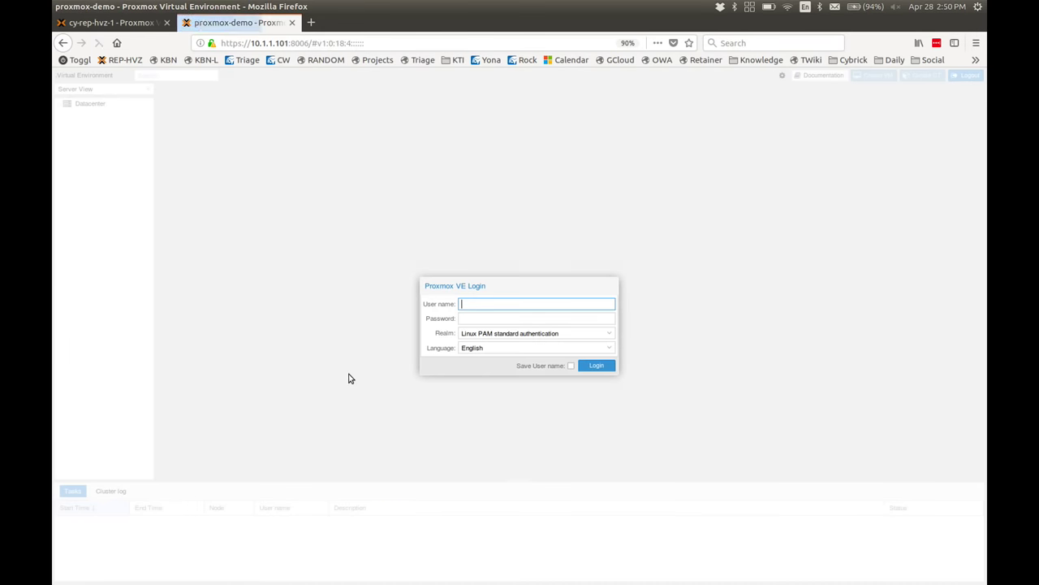
# Log in to the new Proxmox server as root with the account password and dismiss the subscription notice.
pyautogui.write('root')
pyautogui.press('Tab')
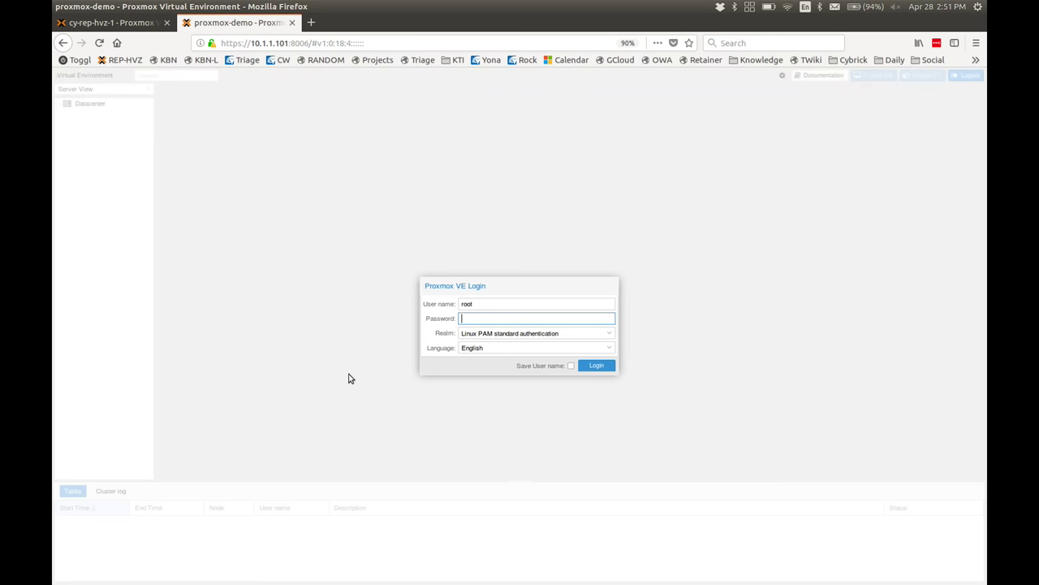
pyautogui.write('*****')
pyautogui.press('Return')
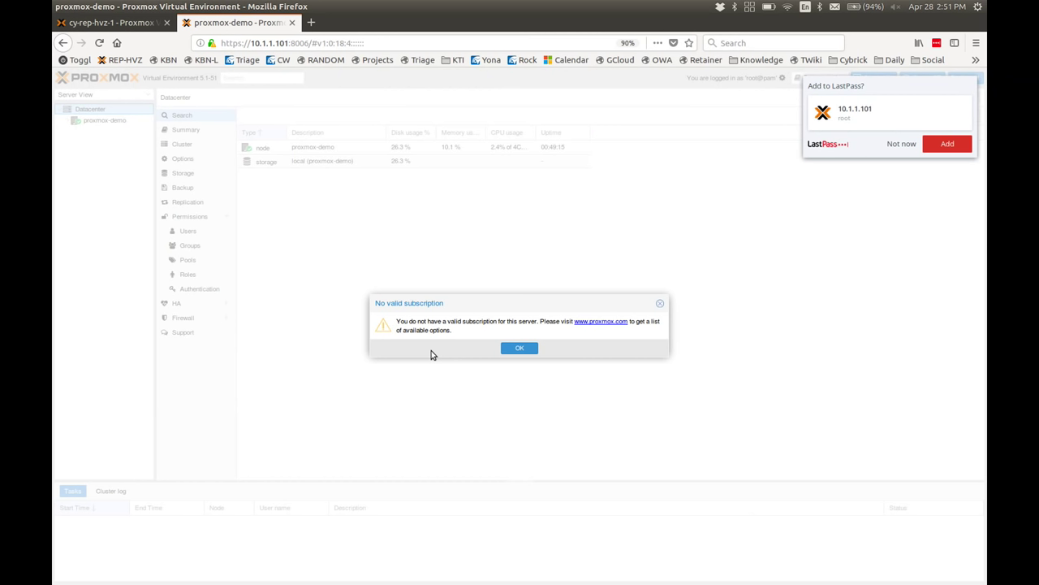
pyautogui.click(520, 348)
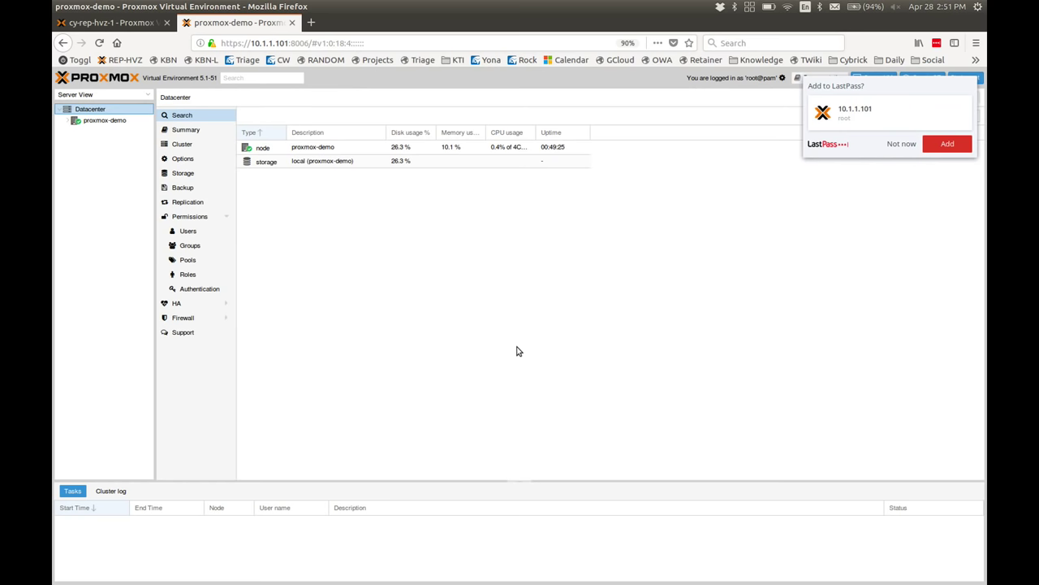
# Switch to the presentation to review the Demo 1 agenda slide, and return to Firefox.
pyautogui.hotkey('alt', 'Tab')
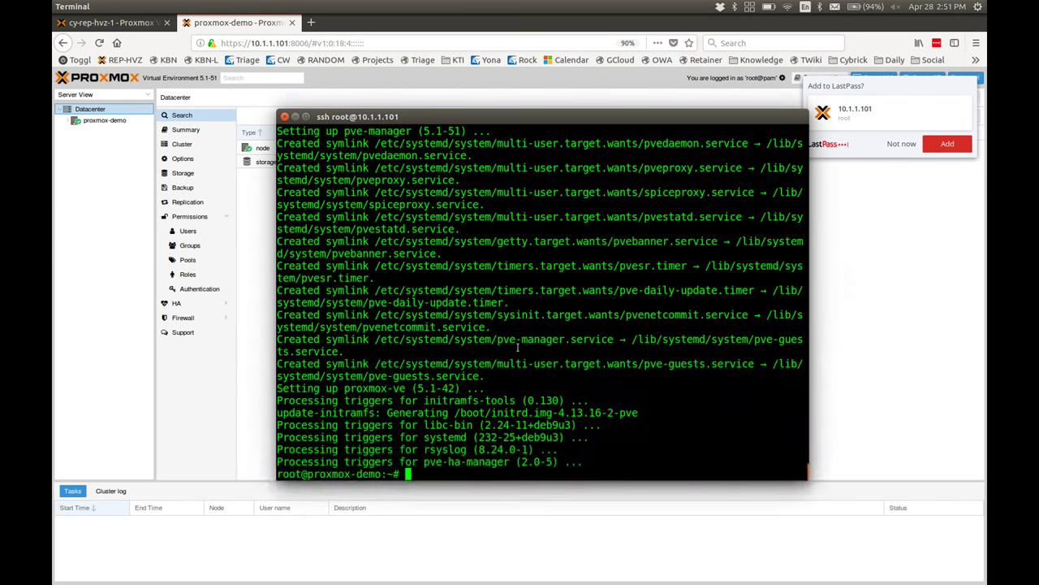
pyautogui.hotkey('alt', 'Tab')
pyautogui.hotkey('alt', 'Tab')
pyautogui.hotkey('alt', 'Tab')
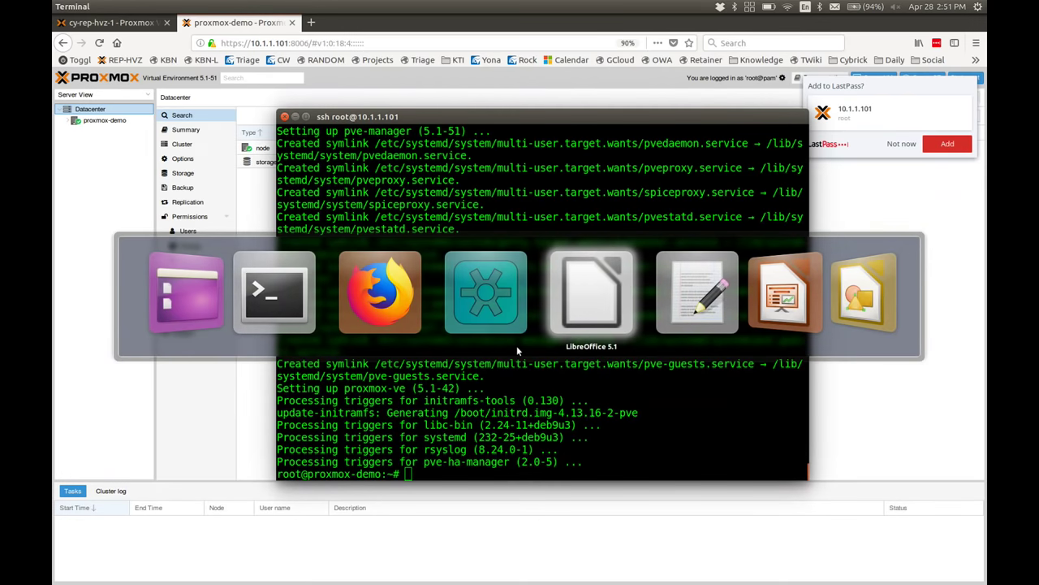
pyautogui.click(518, 351)
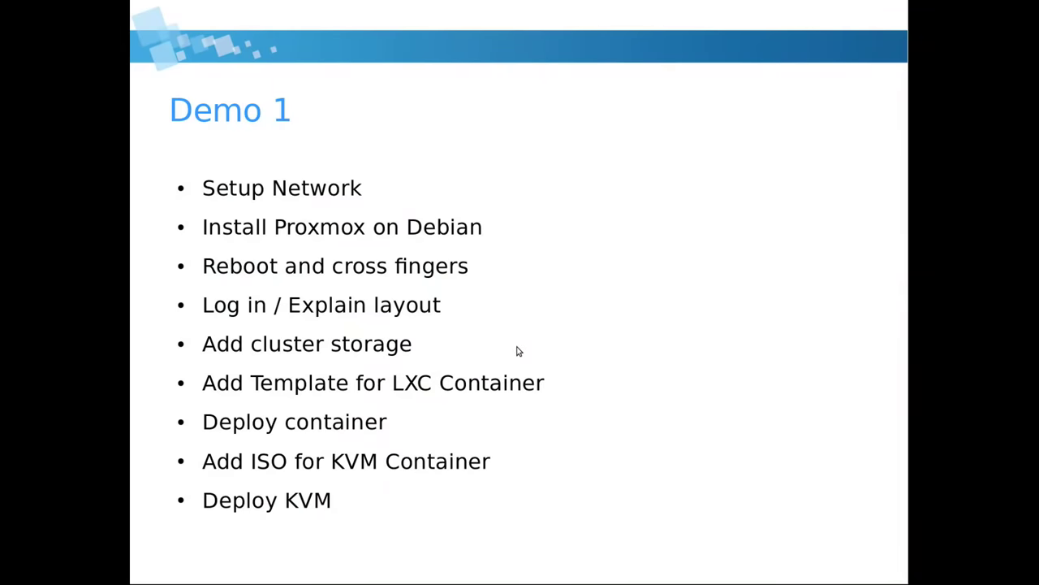
pyautogui.hotkey('alt', 'Tab')
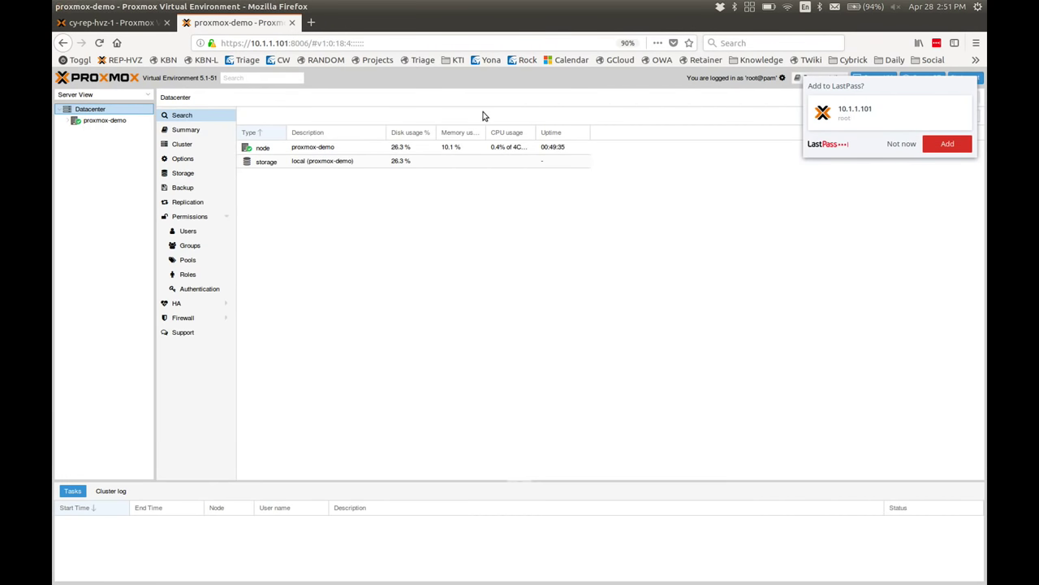
# View the console of virtual machine 3310181 (cy-k8s-node-1) on cy-rep-hvz-1 and close its window.
pyautogui.click(149, 26)
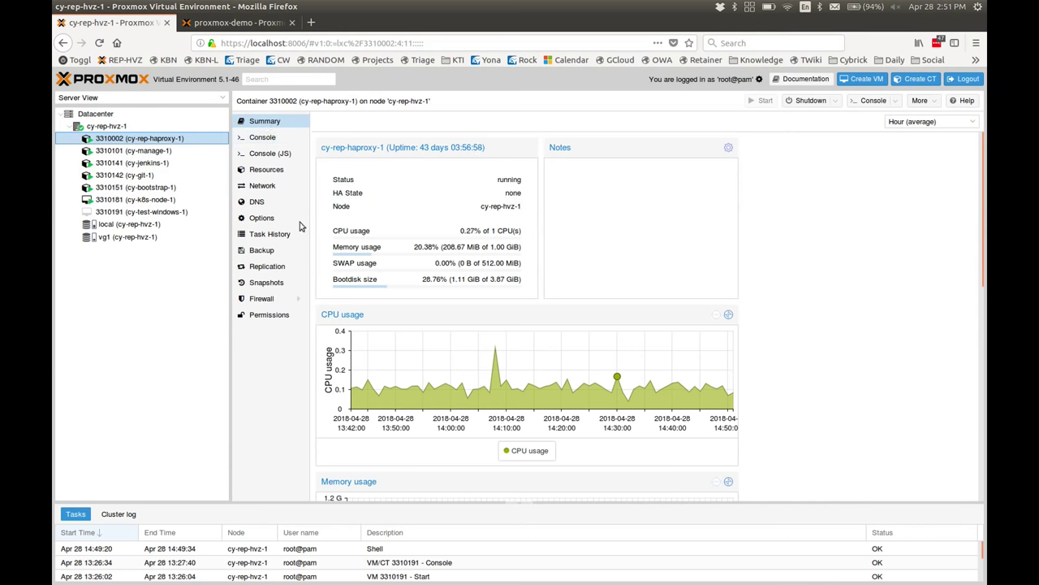
pyautogui.click(155, 201)
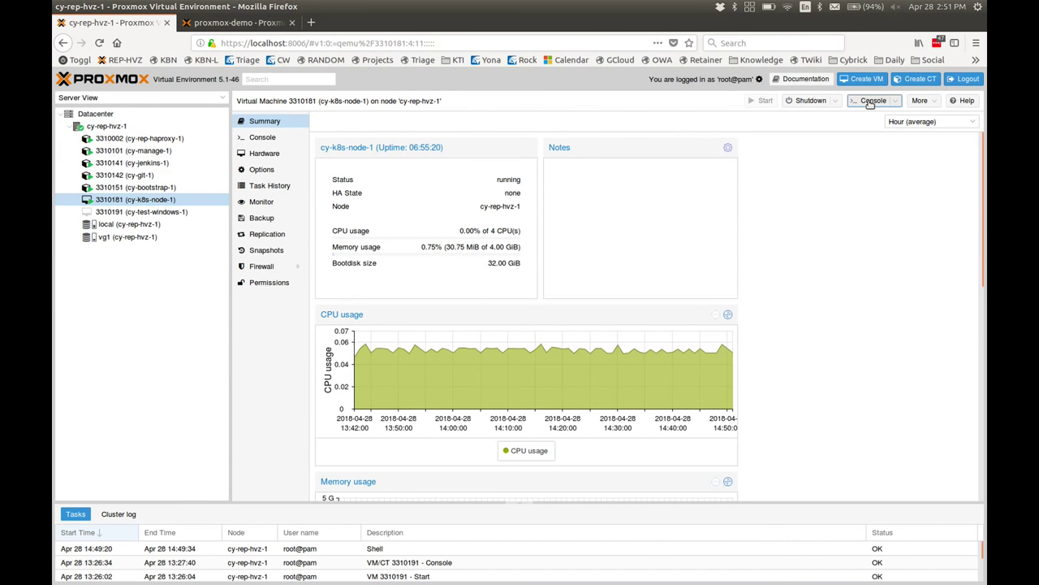
pyautogui.moveTo(726, 367)
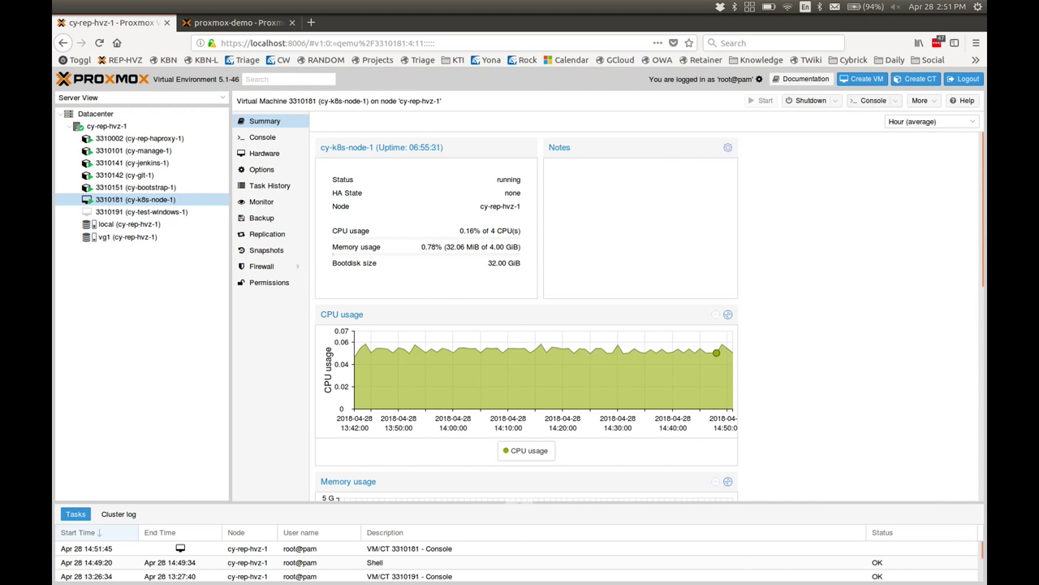
pyautogui.moveTo(214, 71); pyautogui.dragTo(558, 139)
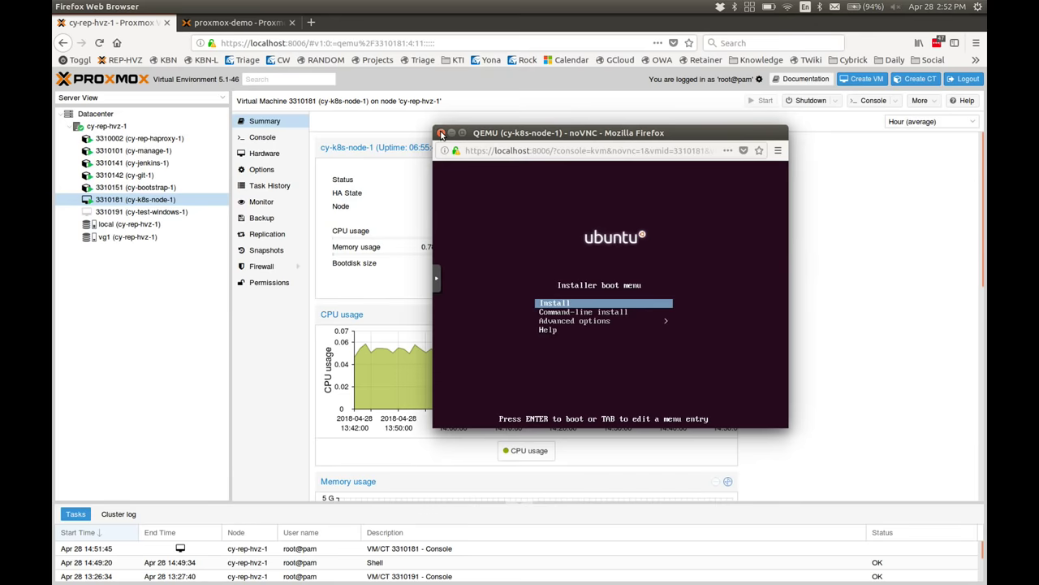
pyautogui.click(440, 133)
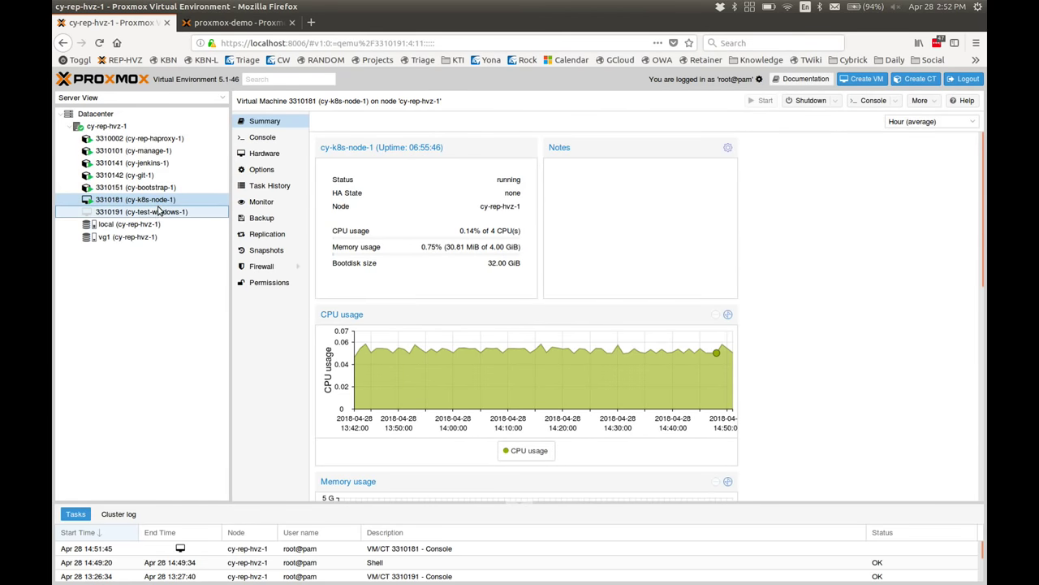
# Start virtual machine 3310191 (cy-test-windows-1).
pyautogui.click(130, 212)
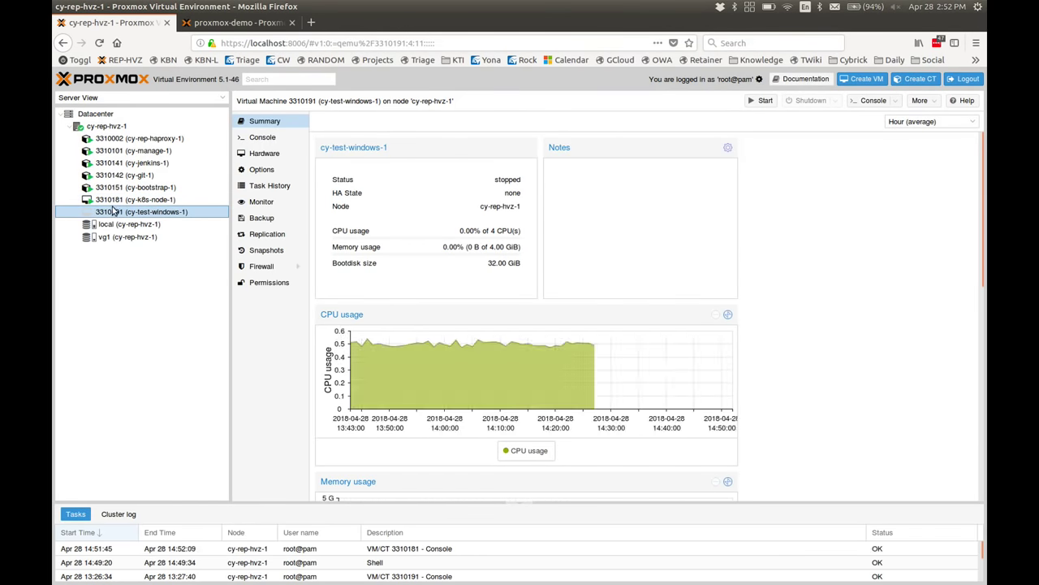
pyautogui.rightClick(115, 212)
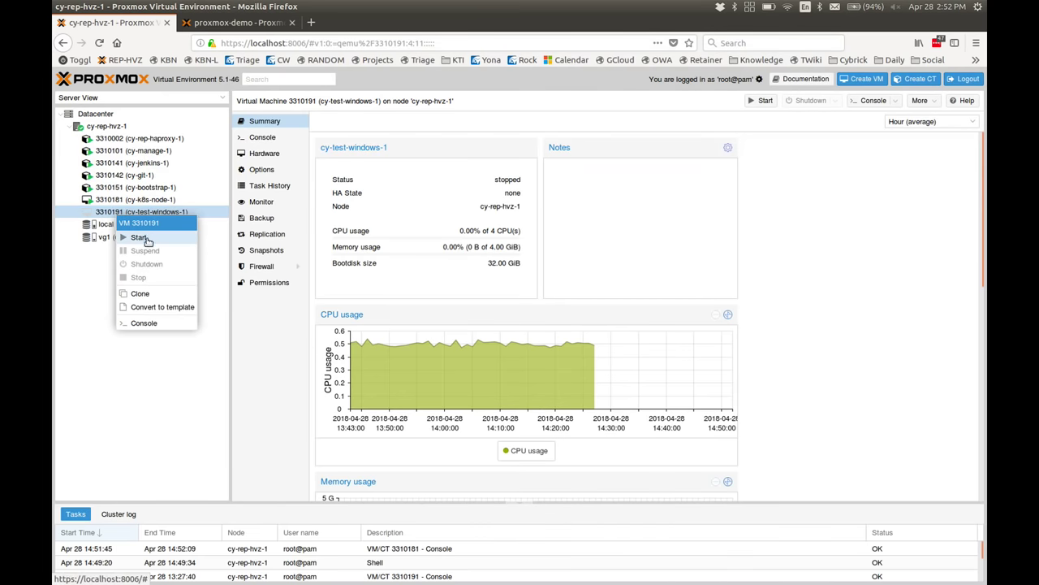
pyautogui.click(144, 236)
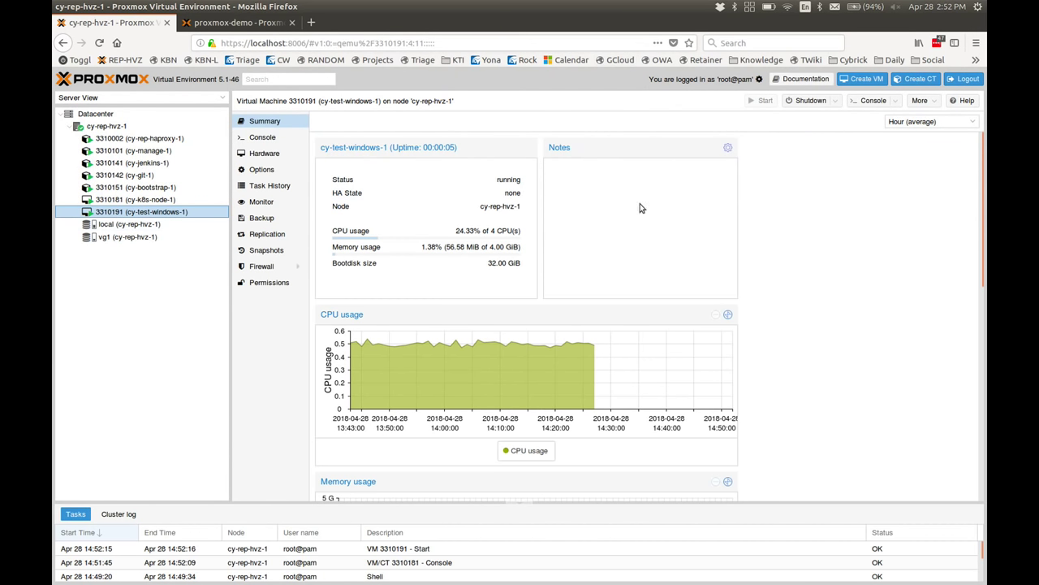
# Enlarge the task log area and inspect the console of virtual machine 3310191 (cy-test-windows-1), closing its window.
pyautogui.moveTo(535, 503); pyautogui.dragTo(542, 435)
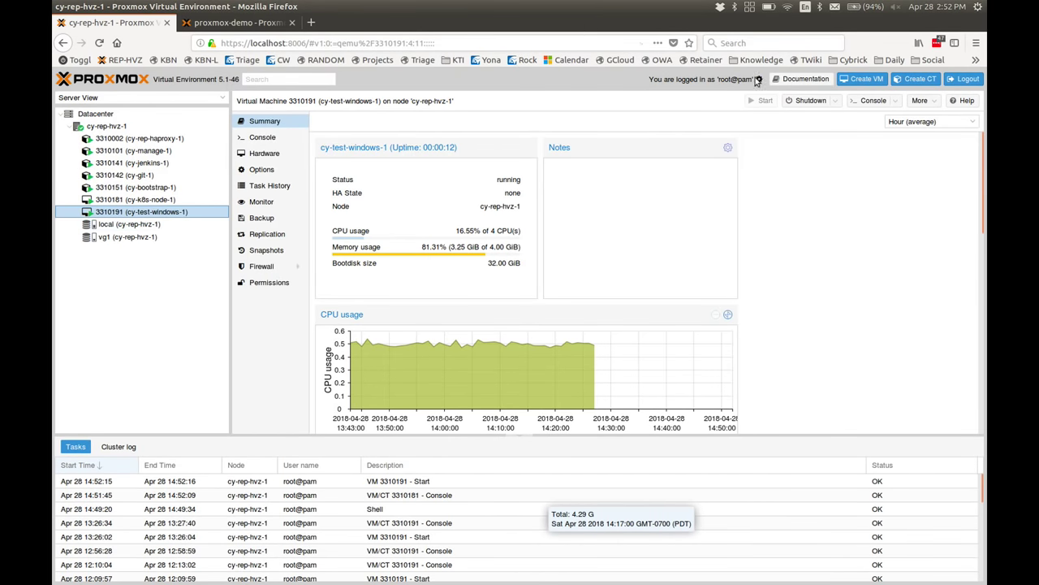
pyautogui.click(870, 102)
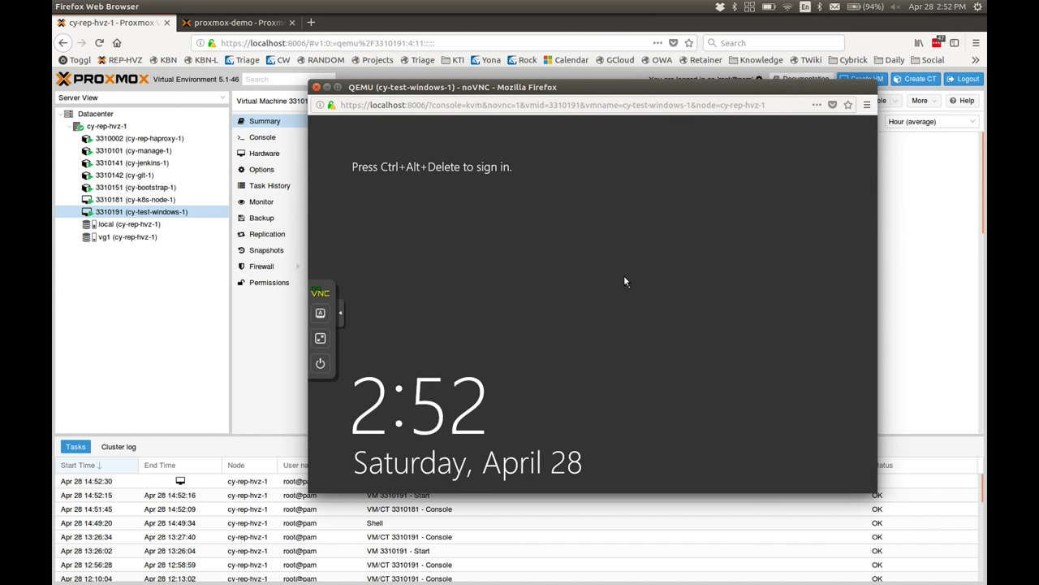
pyautogui.click(323, 89)
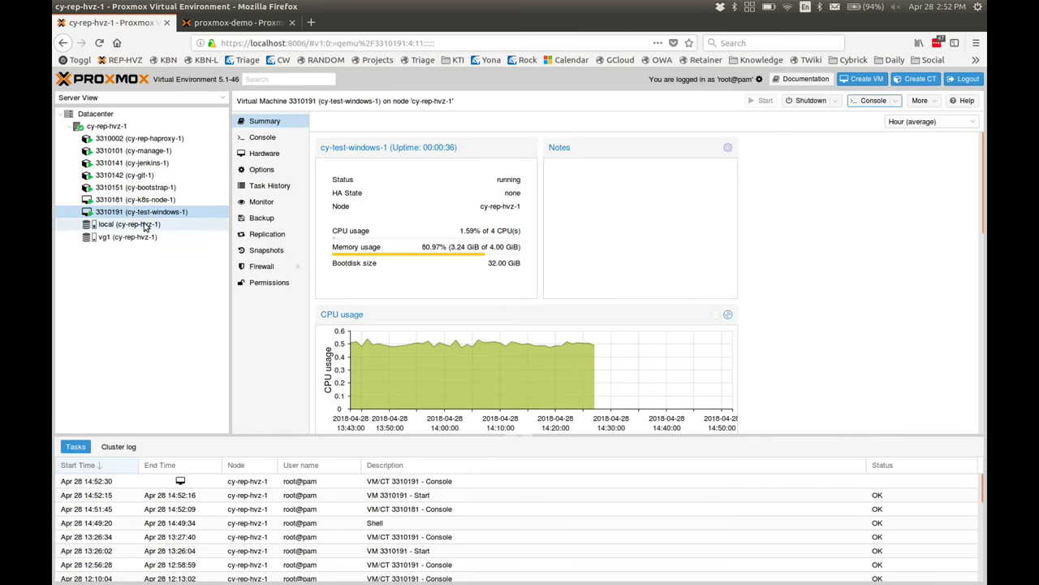
# Begin creating a virtual machine on node cy-rep-hvz-1 with the name kindofname.
pyautogui.click(873, 83)
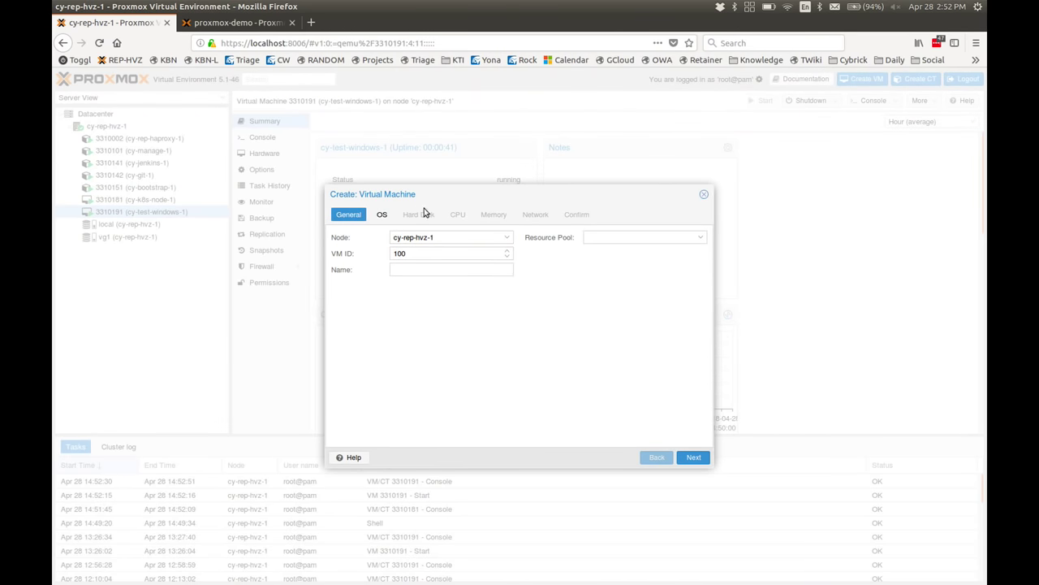
pyautogui.click(442, 238)
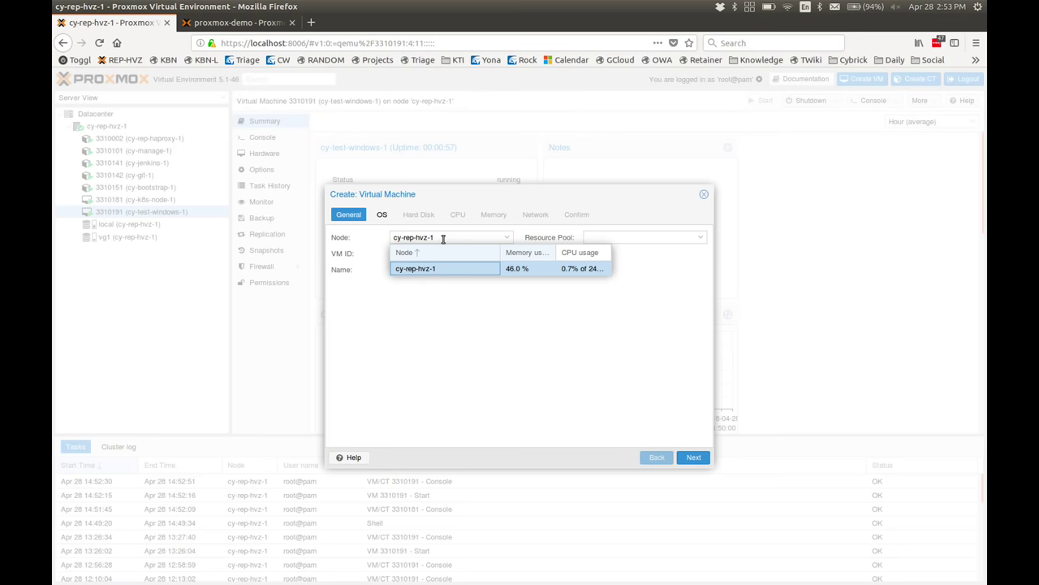
pyautogui.click(393, 268)
pyautogui.click(408, 255)
pyautogui.click(441, 269)
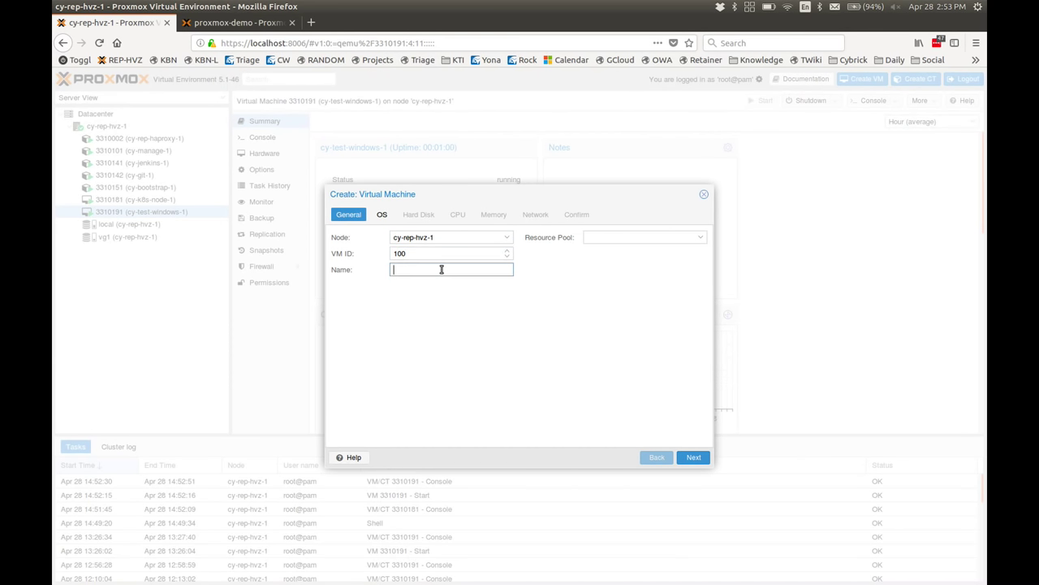
pyautogui.write('somekindofwin')
pyautogui.press('BackSpace')
pyautogui.press('BackSpace')
pyautogui.press('BackSpace')
pyautogui.press('BackSpace')
pyautogui.press('BackSpace')
pyautogui.press('BackSpace')
pyautogui.press('BackSpace')
pyautogui.press('BackSpace')
pyautogui.press('BackSpace')
pyautogui.press('BackSpace')
pyautogui.press('BackSpace')
pyautogui.press('BackSpace')
pyautogui.press('BackSpace')
pyautogui.write('kindofname')
# Choose the 9600.17050.WINBLUE_REFRESH ISO image from local storage as the new virtual machine's installation media.
pyautogui.click(383, 216)
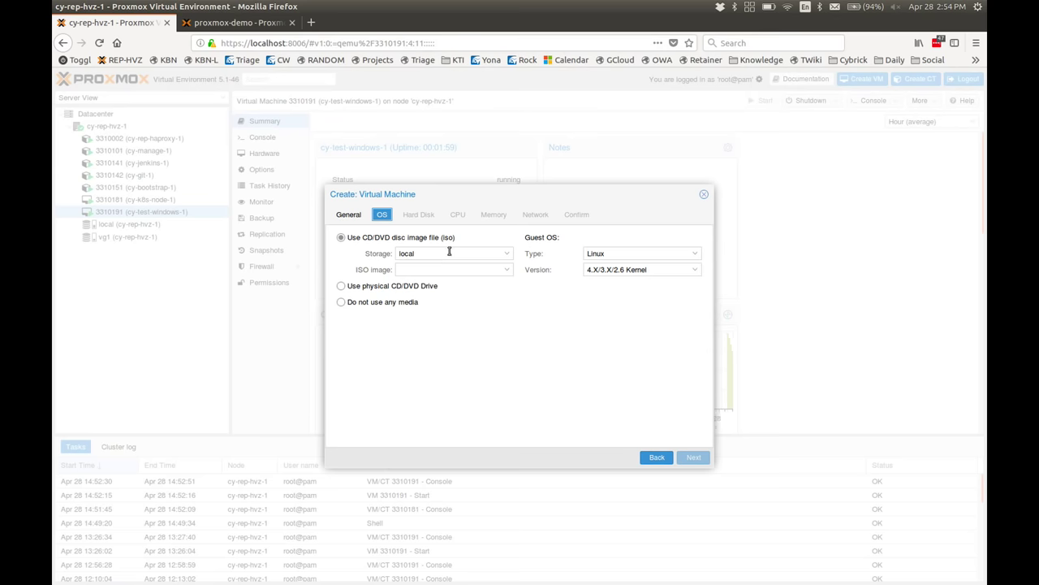
pyautogui.click(497, 254)
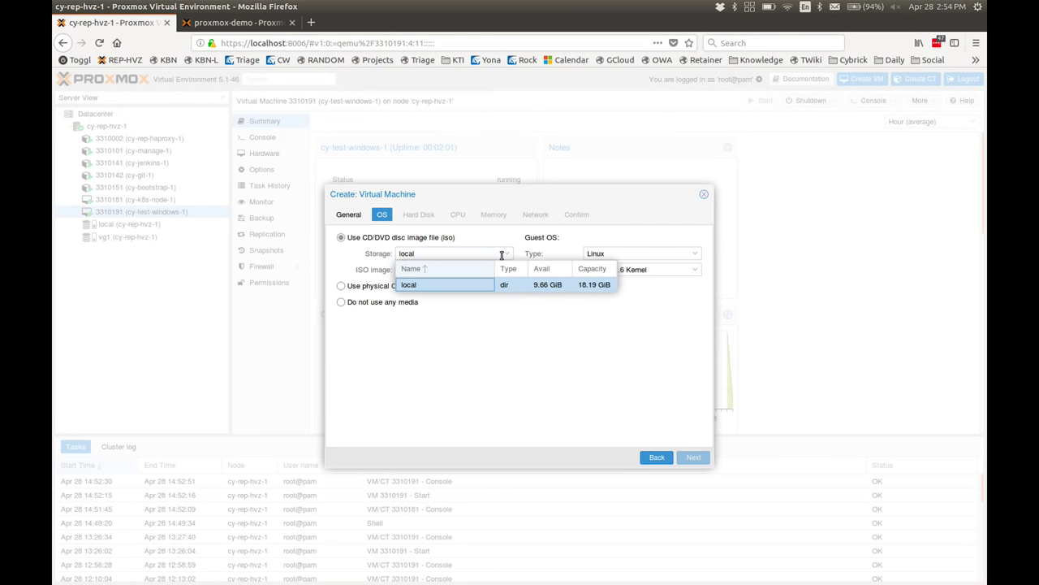
pyautogui.click(455, 285)
pyautogui.click(499, 269)
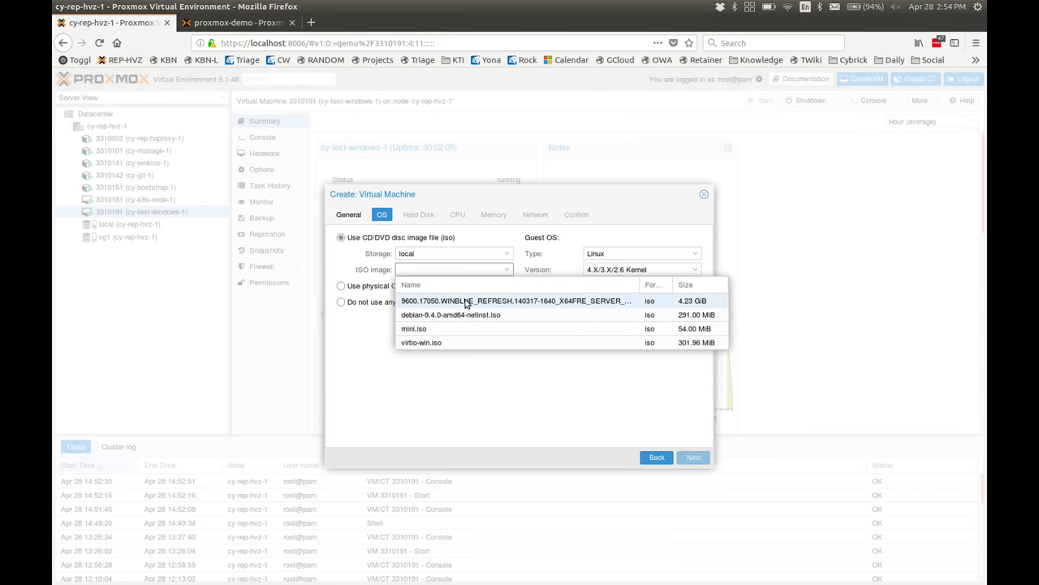
pyautogui.click(465, 302)
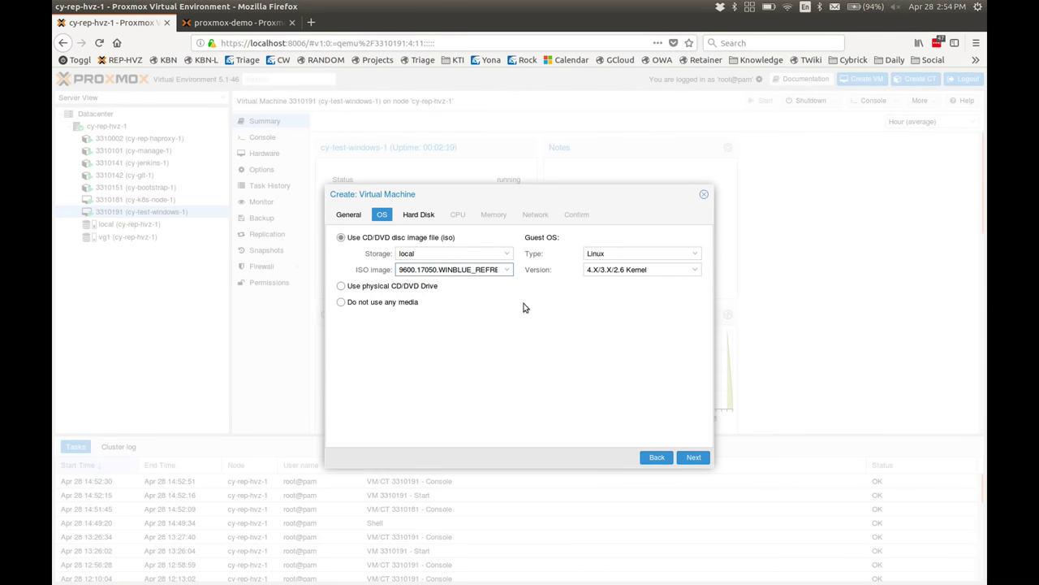
# Set the new virtual machine's hard disk bus to VirtIO Block.
pyautogui.click(418, 217)
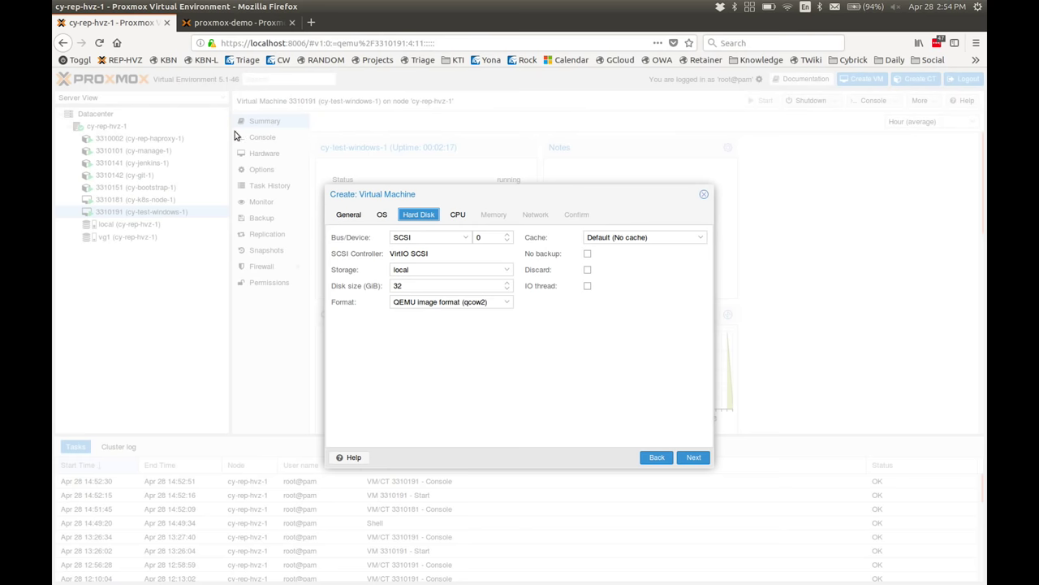
pyautogui.click(469, 240)
pyautogui.click(469, 240)
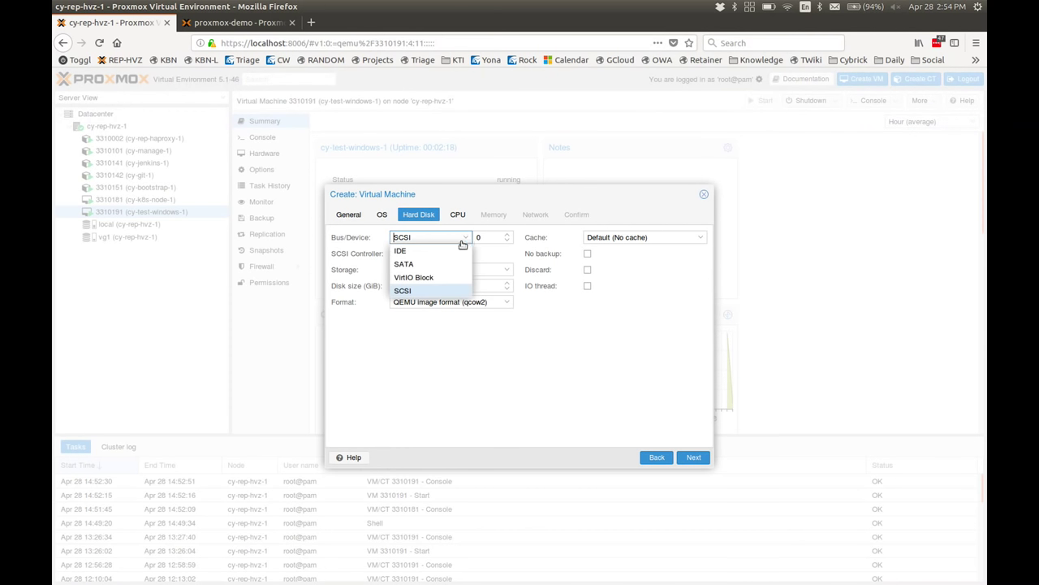
pyautogui.click(424, 276)
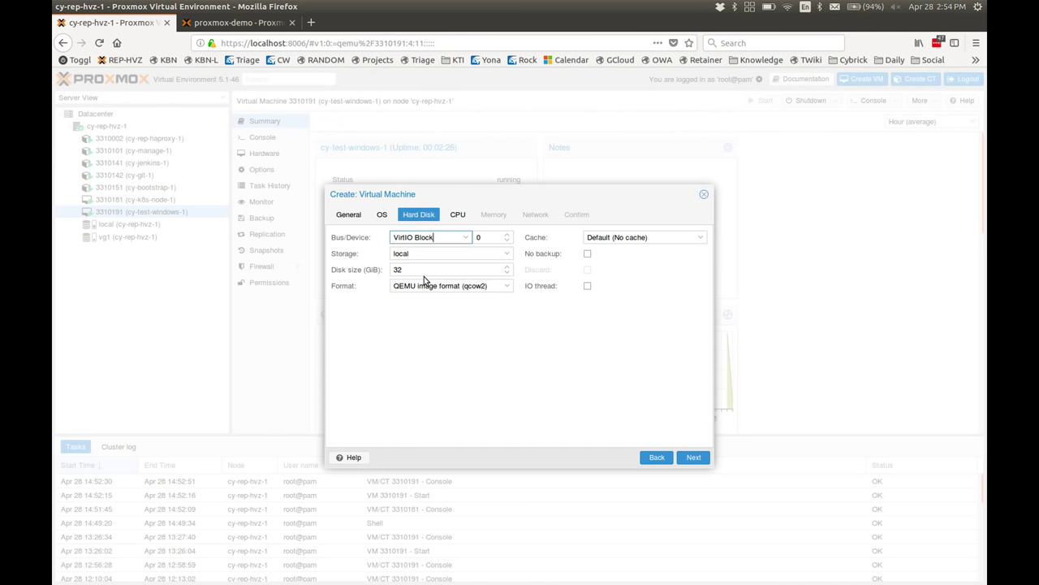
# Place the new virtual machine's hard disk on the vg1 storage and set its size to 16 GiB.
pyautogui.click(457, 253)
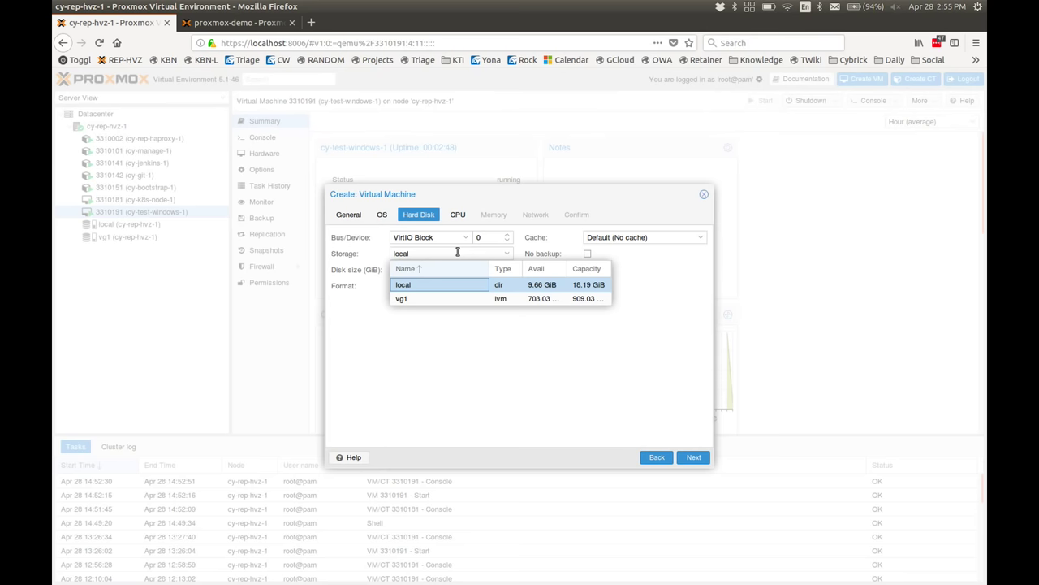
pyautogui.click(432, 298)
pyautogui.click(443, 269)
pyautogui.doubleClick(442, 269)
pyautogui.write('16')
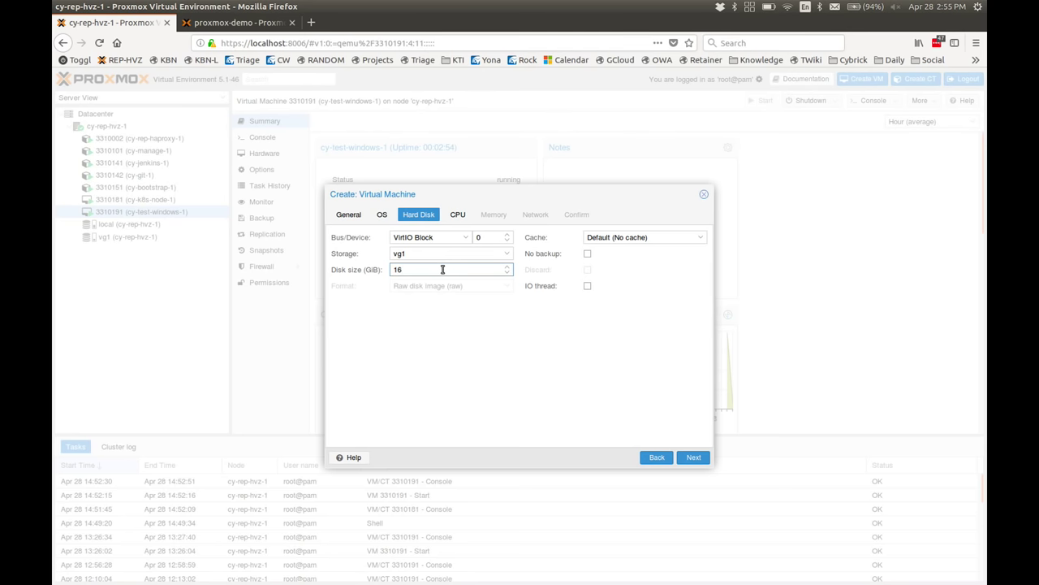
pyautogui.click(686, 458)
# Set the new virtual machine's processor to 6 cores.
pyautogui.click(508, 250)
pyautogui.click(507, 250)
pyautogui.click(507, 251)
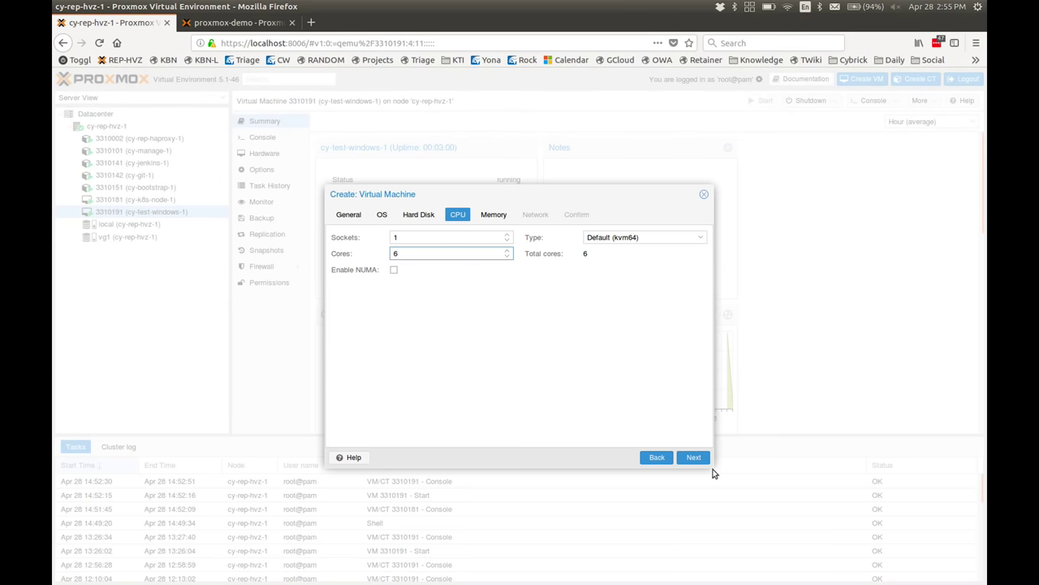
pyautogui.click(692, 457)
# Give the new virtual machine 4096 MiB of fixed memory and finish creating it with the default network settings.
pyautogui.doubleClick(445, 255)
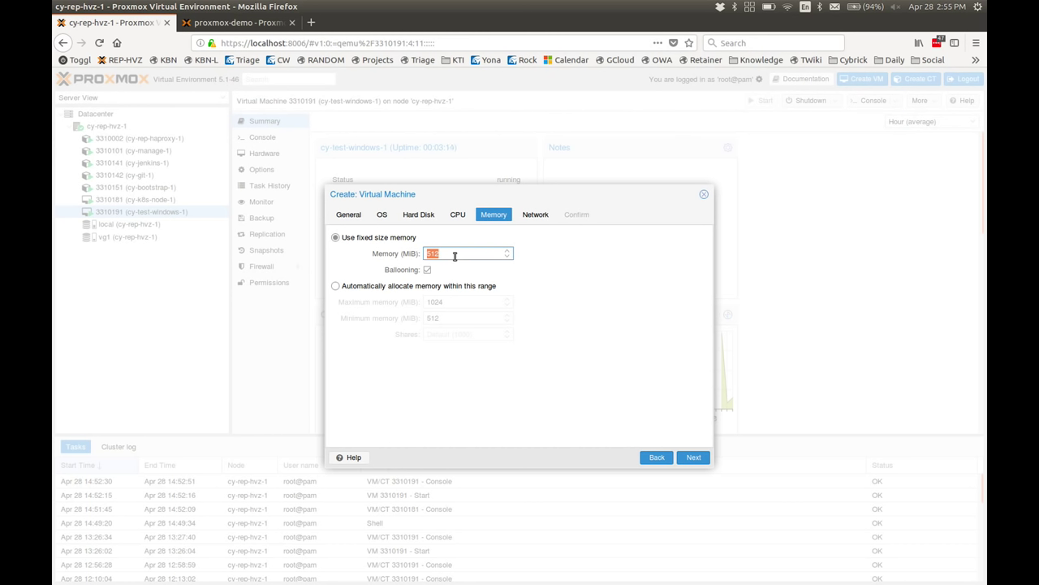
pyautogui.write('4096')
pyautogui.click(699, 458)
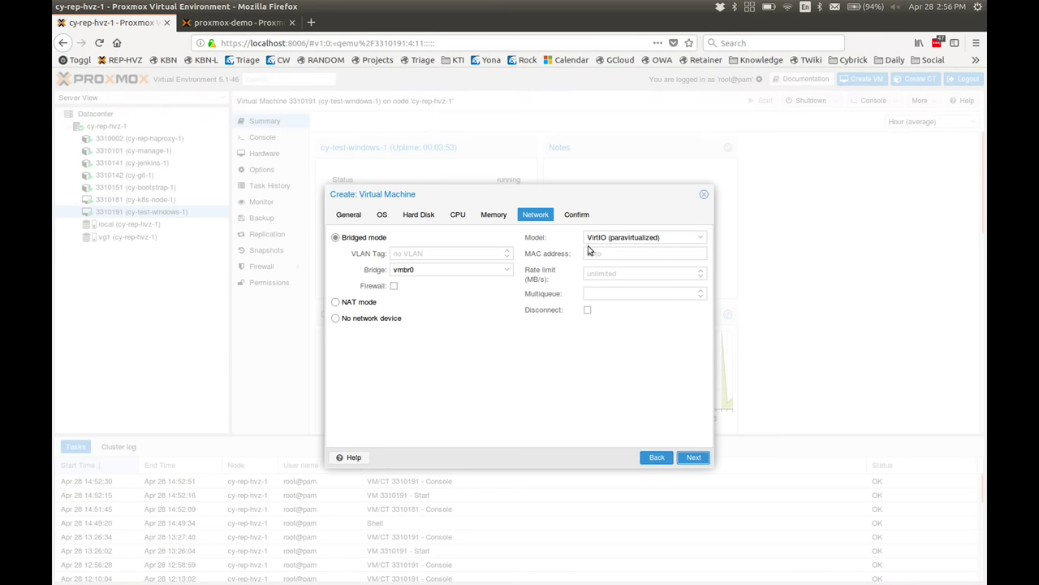
pyautogui.click(696, 458)
pyautogui.click(697, 458)
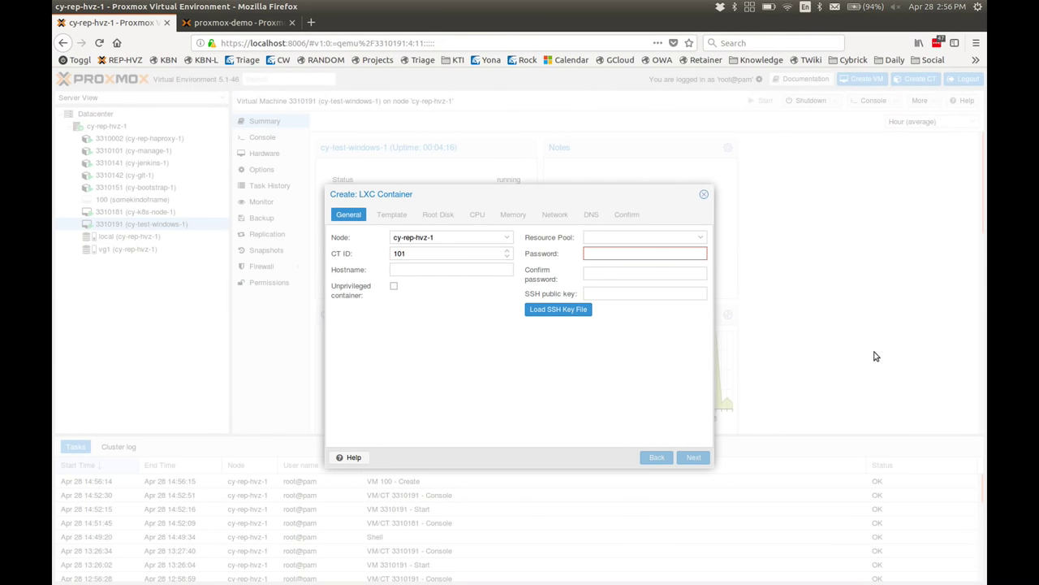
# Dismiss the LXC container creation dialog and start virtual machine 100 (somekindofname).
pyautogui.click(703, 195)
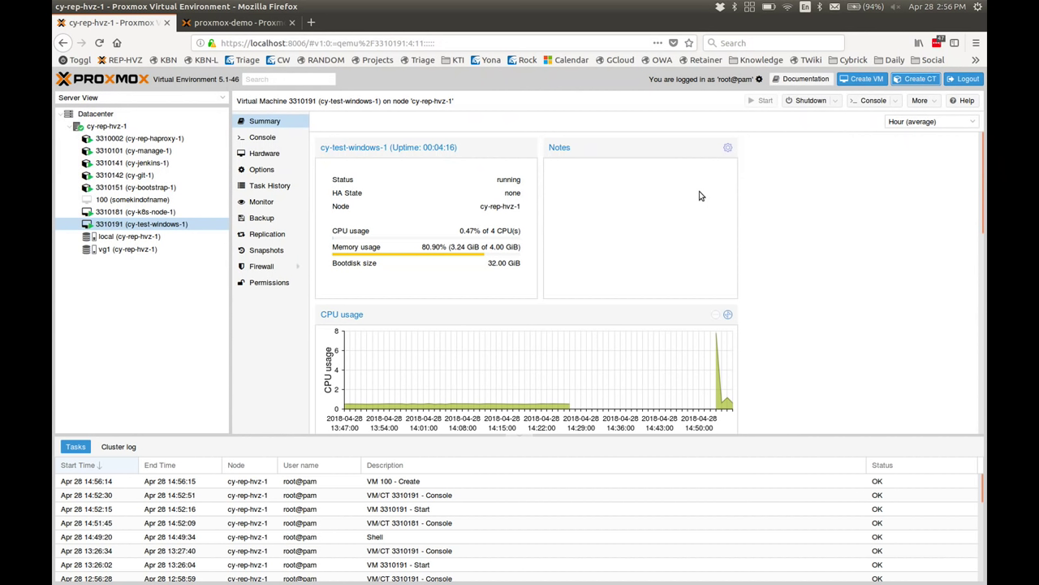
pyautogui.click(182, 226)
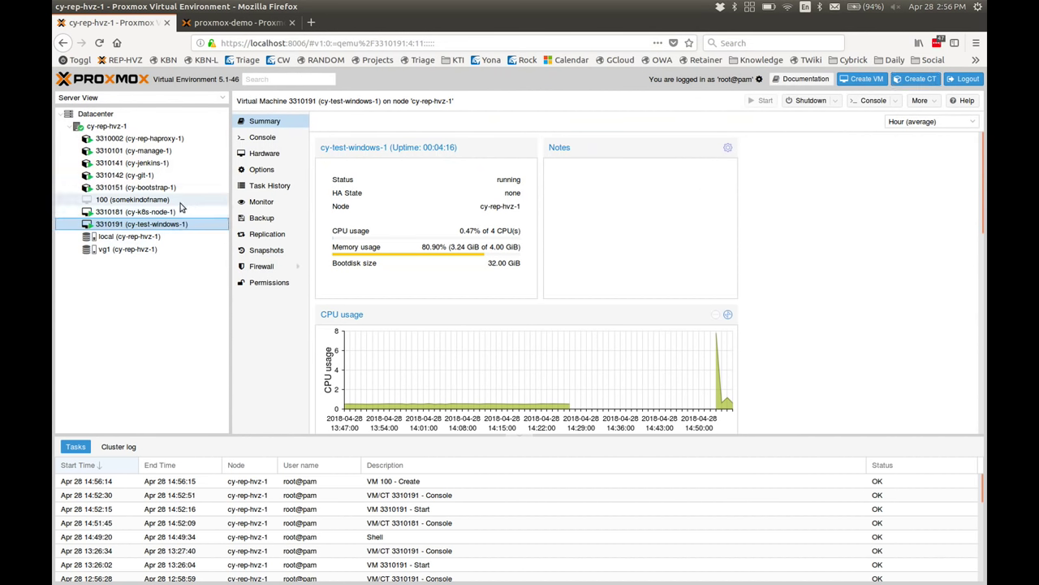
pyautogui.click(151, 201)
pyautogui.rightClick(151, 202)
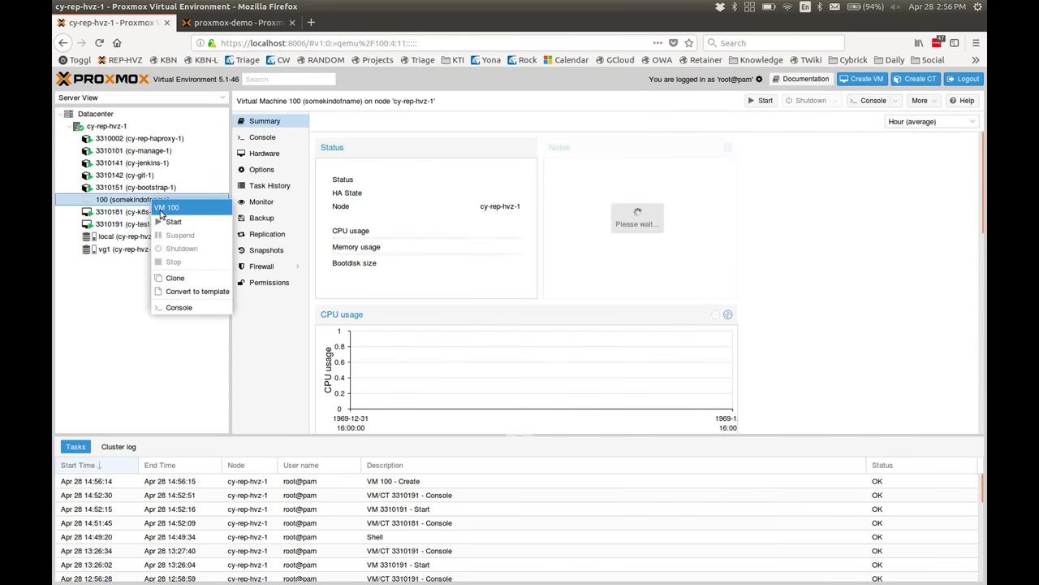
pyautogui.click(171, 228)
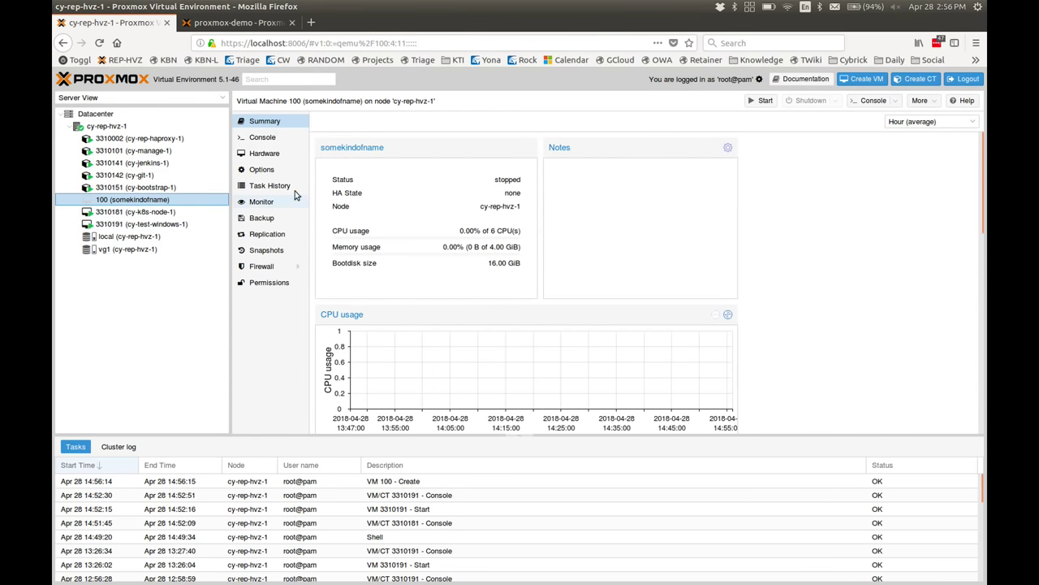
# Examine the hardware of virtual machine 100 and the options for adding a CD/DVD drive, without creating one.
pyautogui.click(273, 160)
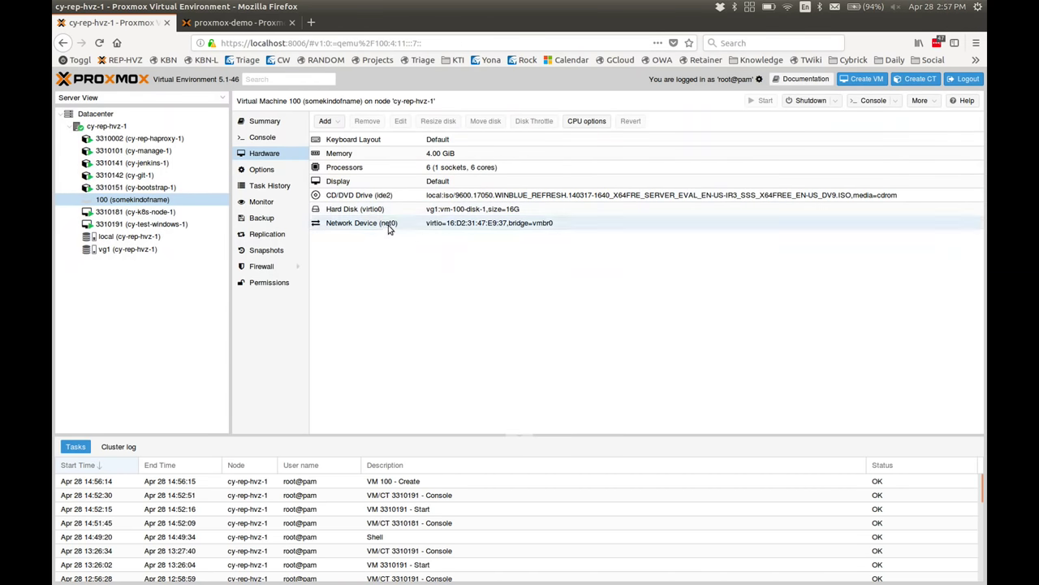
pyautogui.click(326, 121)
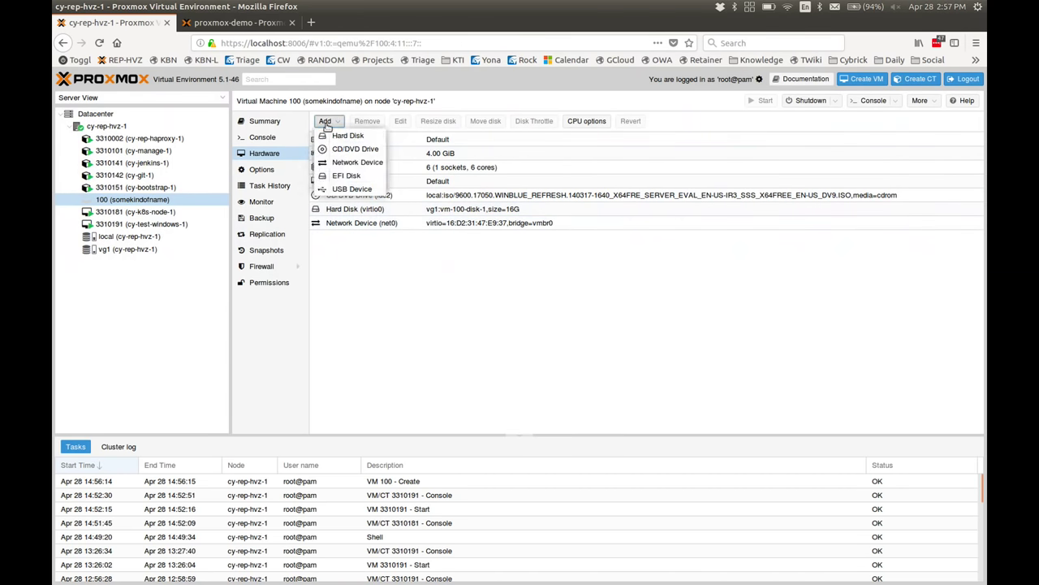
pyautogui.click(363, 151)
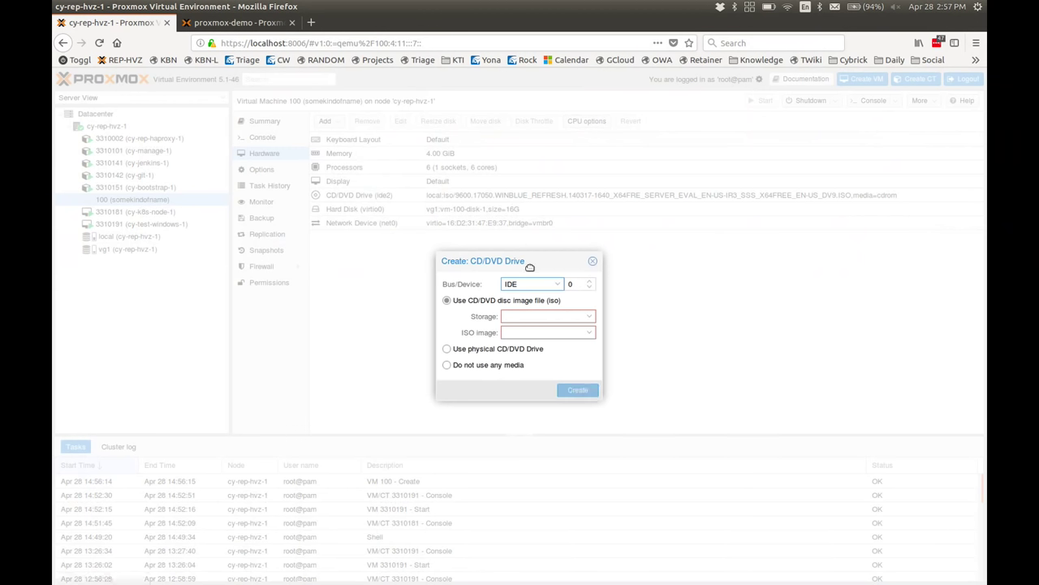
pyautogui.click(588, 317)
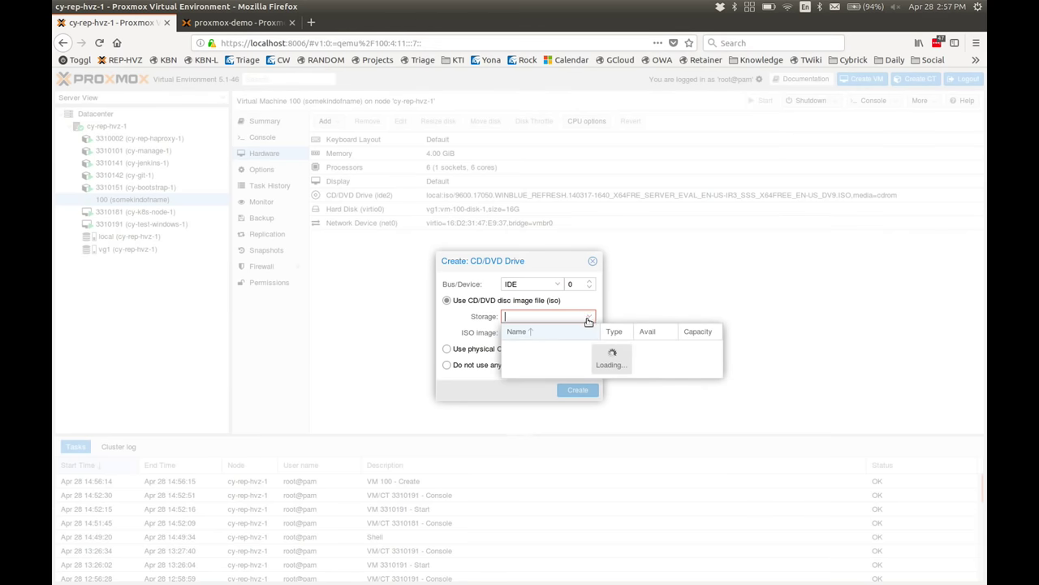
pyautogui.click(593, 261)
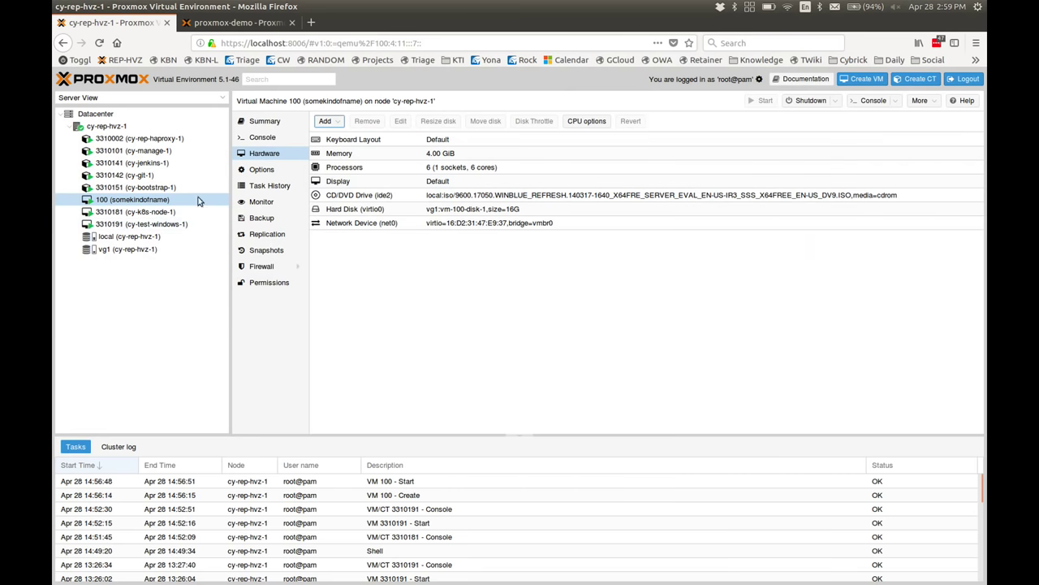
# Switch to the proxmox-demo server and show the content of its local storage.
pyautogui.click(112, 130)
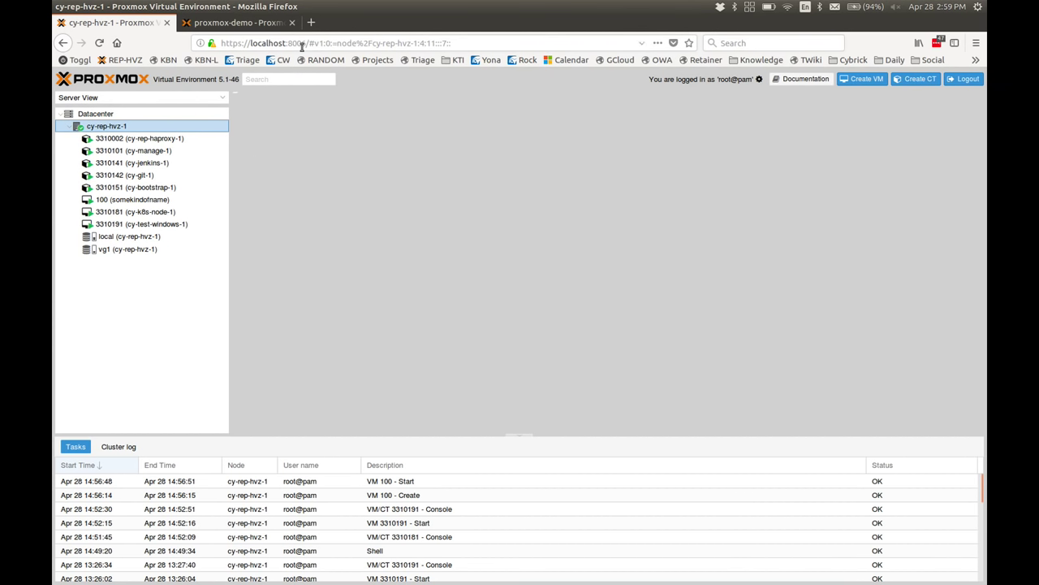
pyautogui.click(250, 23)
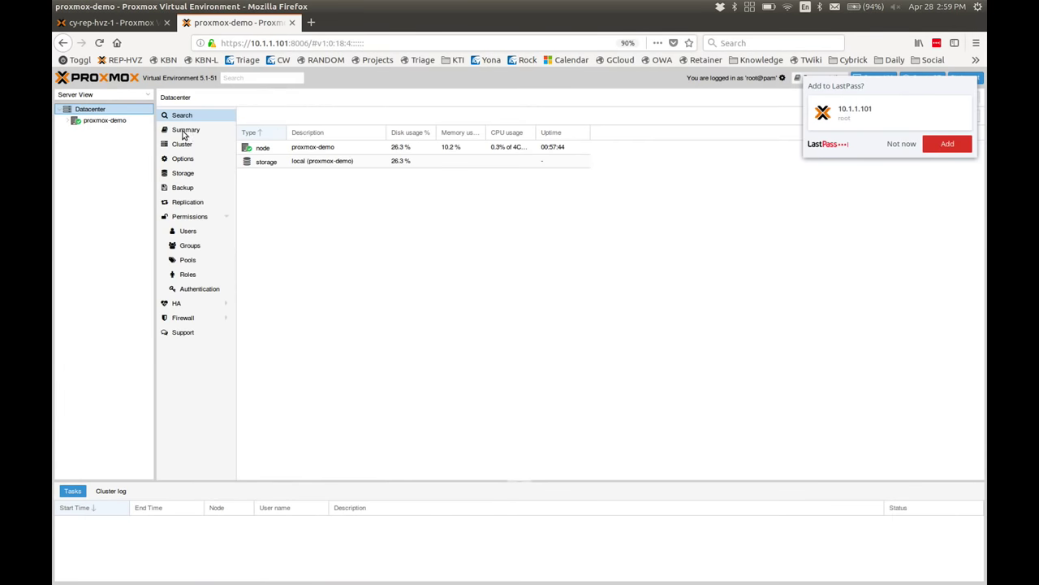
pyautogui.click(118, 121)
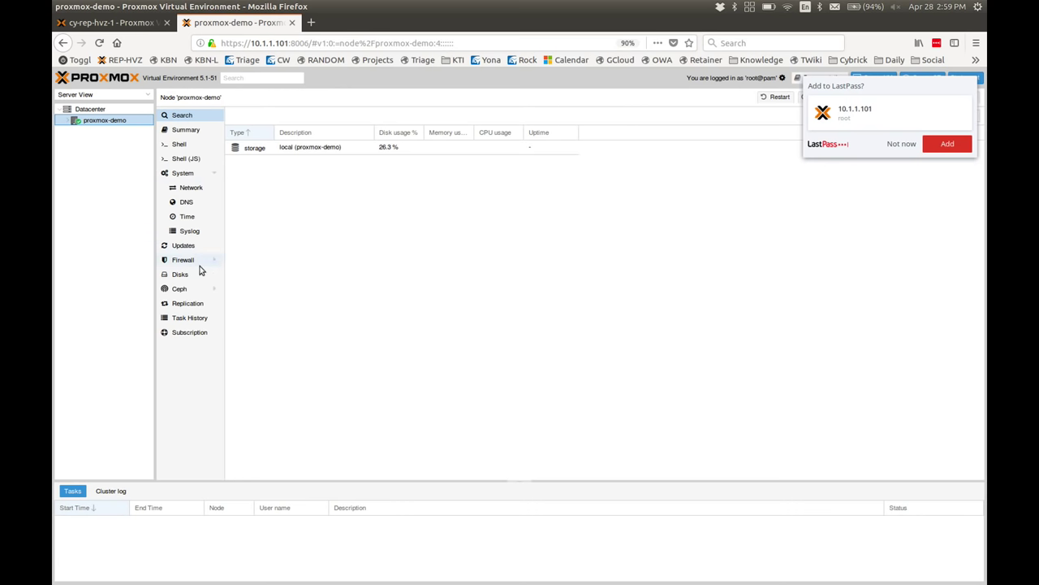
pyautogui.click(69, 121)
pyautogui.click(100, 132)
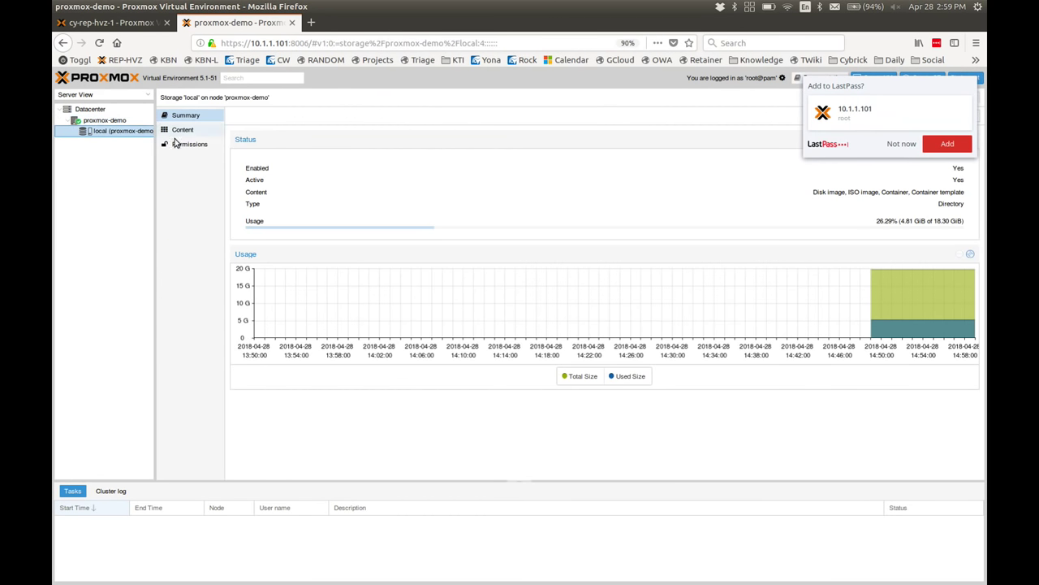
pyautogui.click(193, 130)
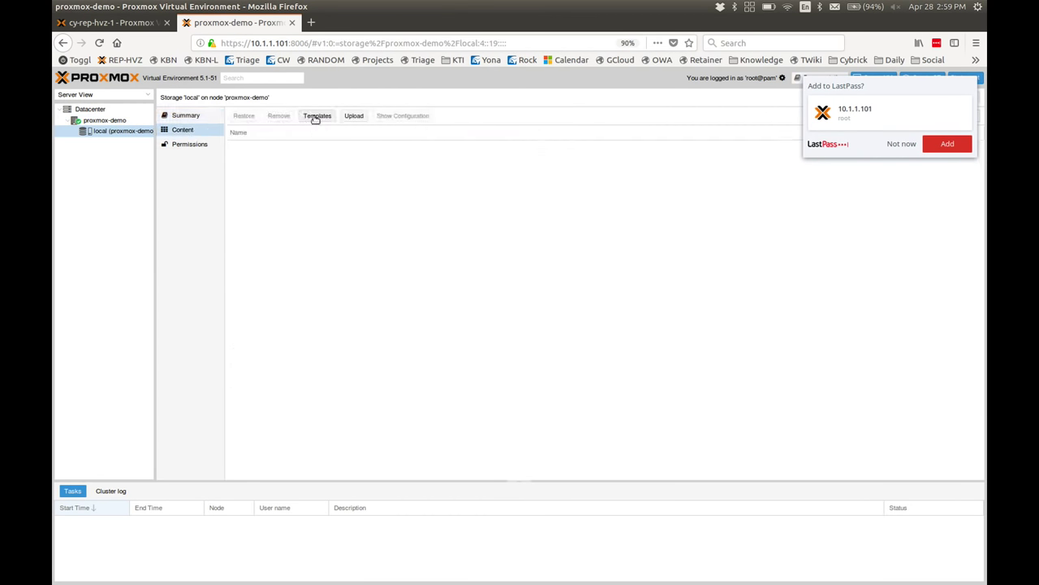
# Browse the container templates available for the local storage and download turnkey-magento.
pyautogui.click(322, 117)
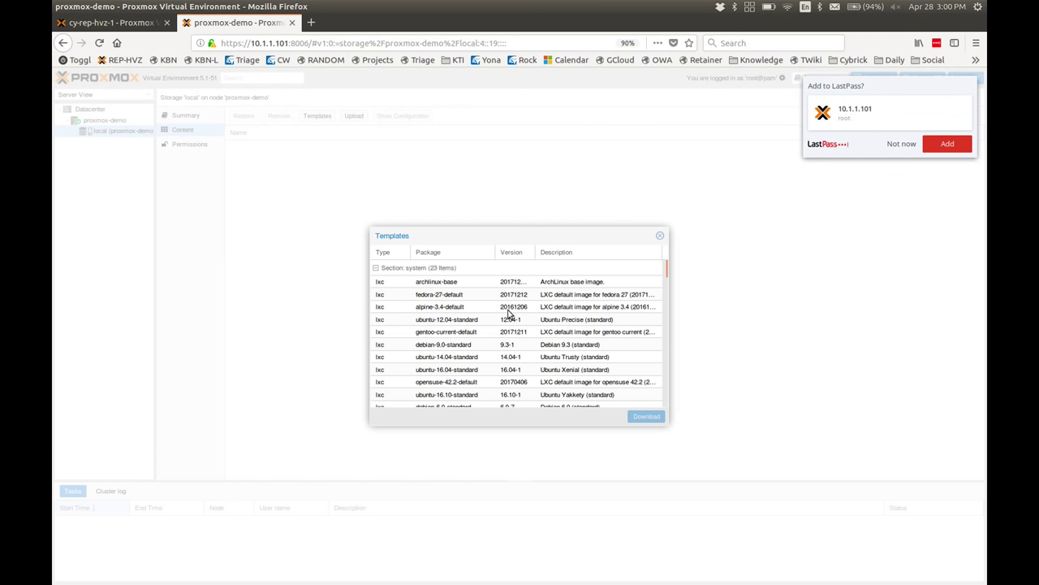
pyautogui.scroll(-2, 560, 329)
pyautogui.scroll(-3, 560, 342)
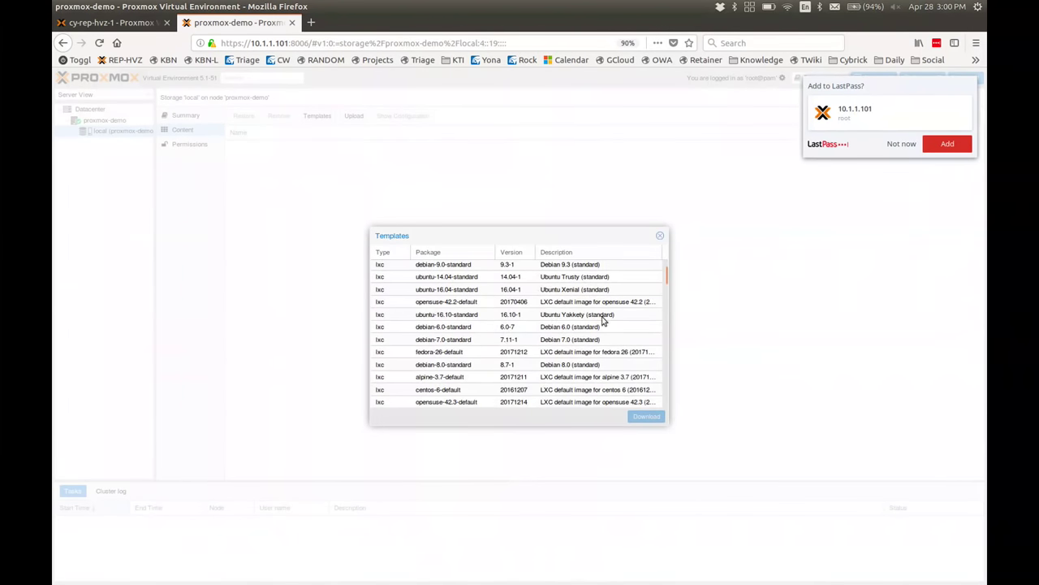
pyautogui.scroll(-3, 601, 320)
pyautogui.scroll(-3, 601, 321)
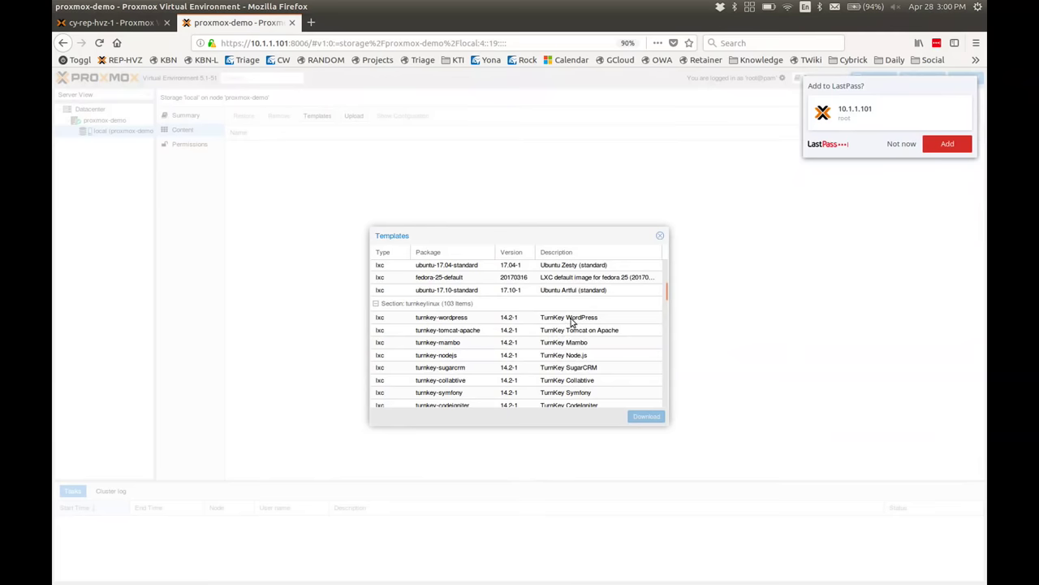
pyautogui.scroll(-10, 572, 343)
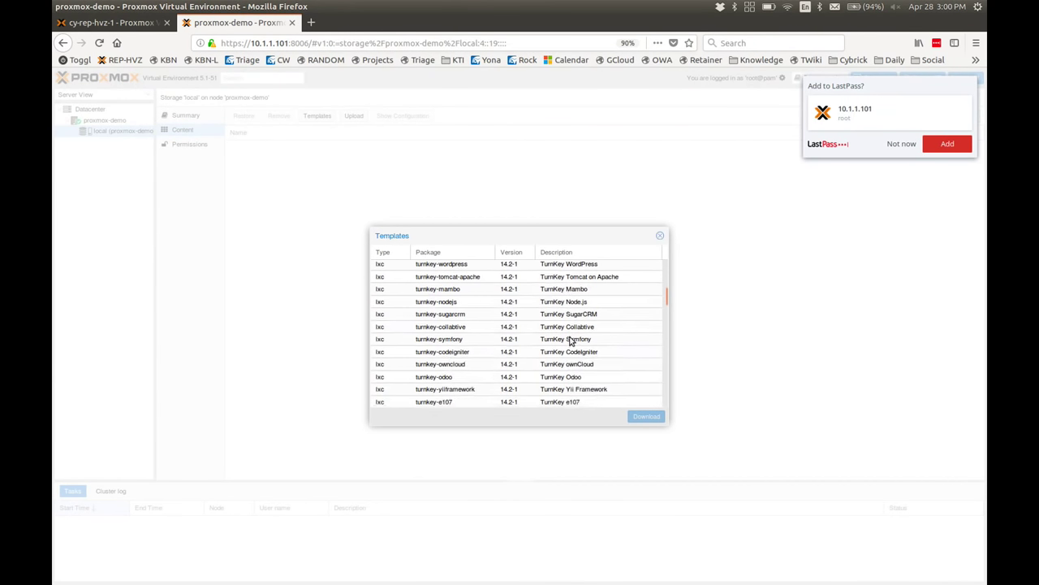
pyautogui.scroll(-8, 577, 342)
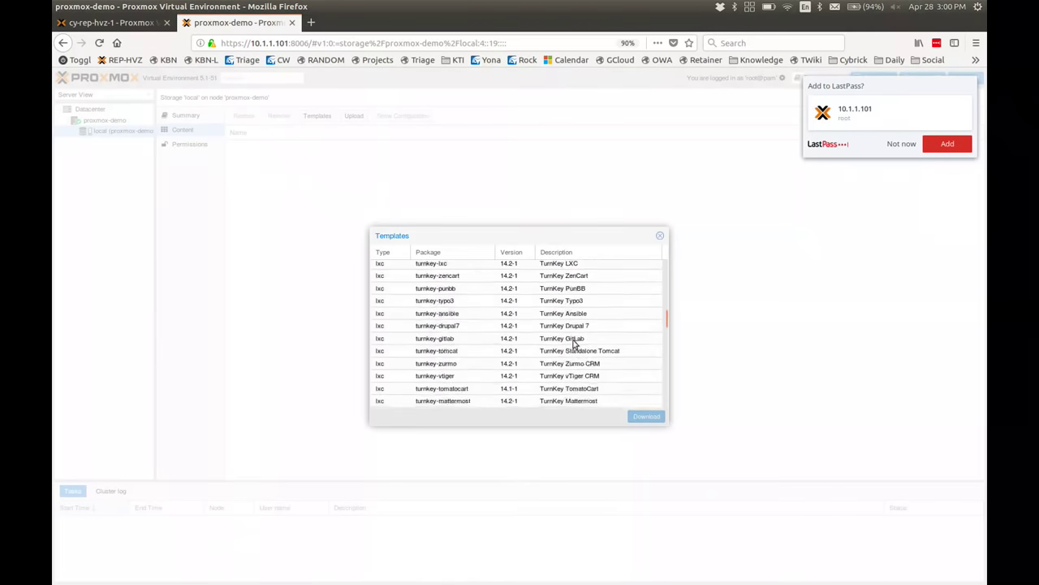
pyautogui.scroll(-4, 569, 358)
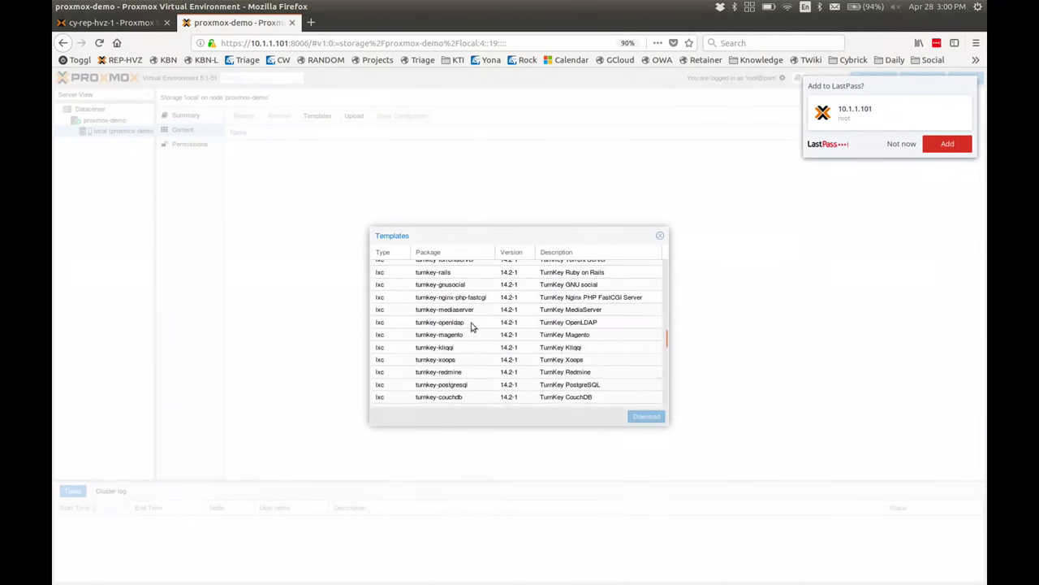
pyautogui.click(439, 334)
pyautogui.click(650, 416)
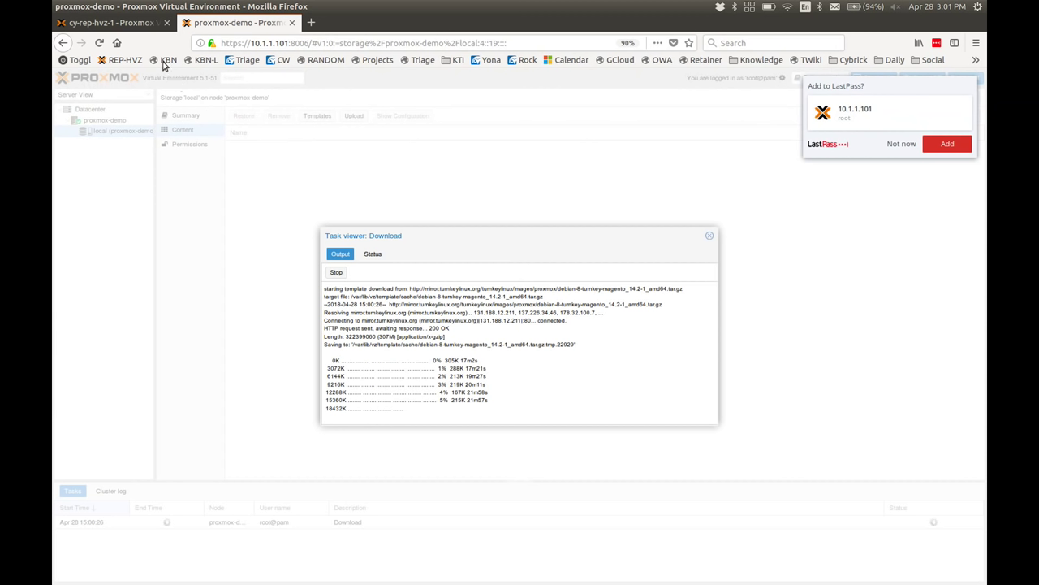
# Return to the cy-rep-hvz-1 server and select virtual machine 3310191 (cy-test-windows-1).
pyautogui.click(114, 23)
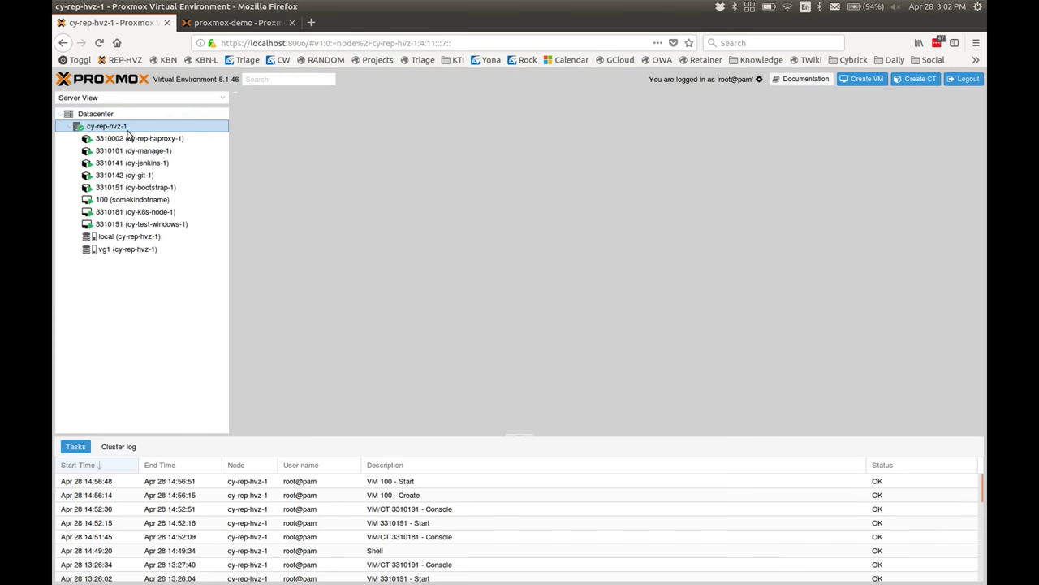
pyautogui.click(143, 201)
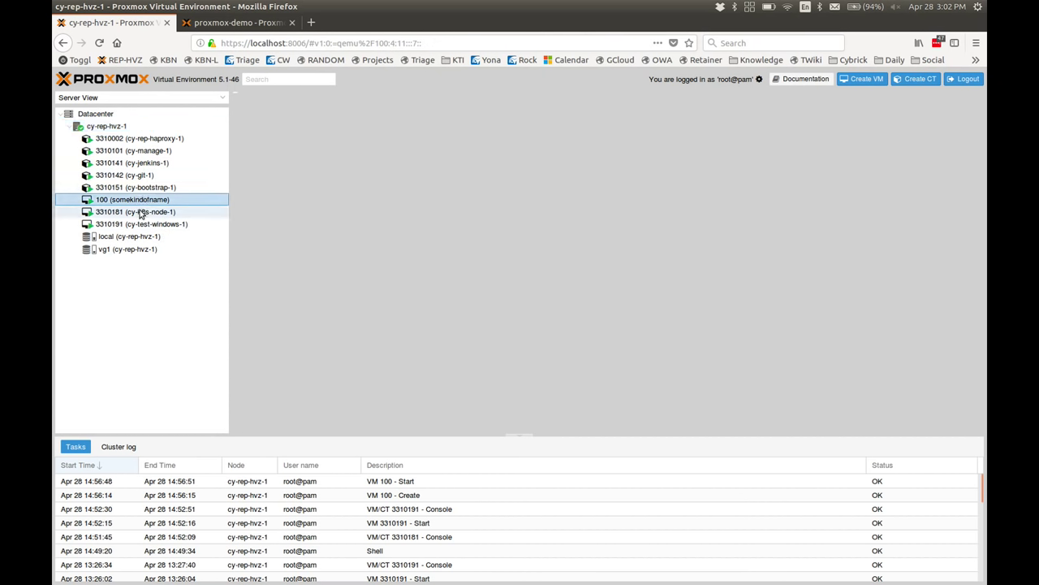
pyautogui.click(143, 225)
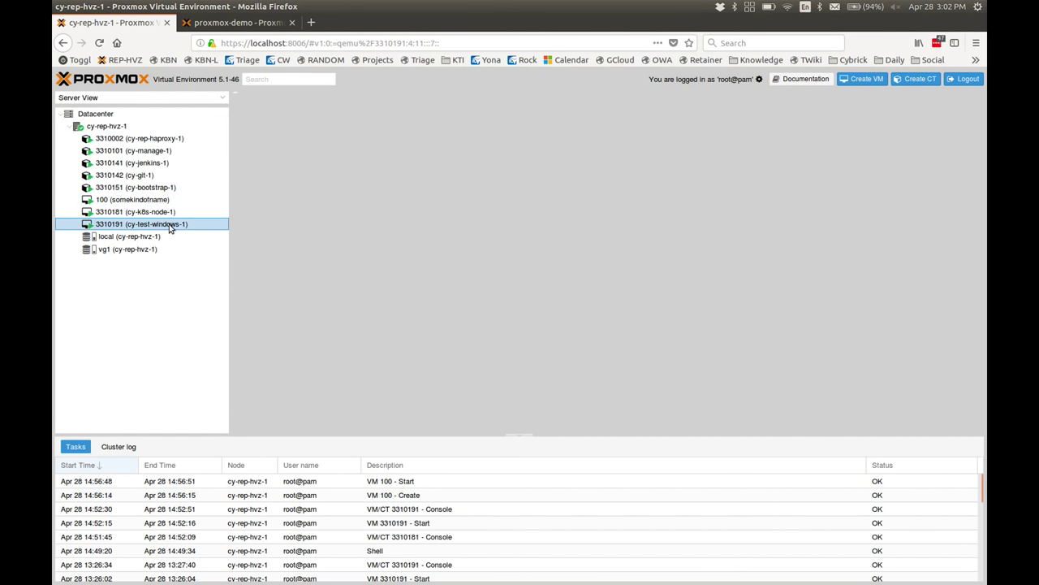